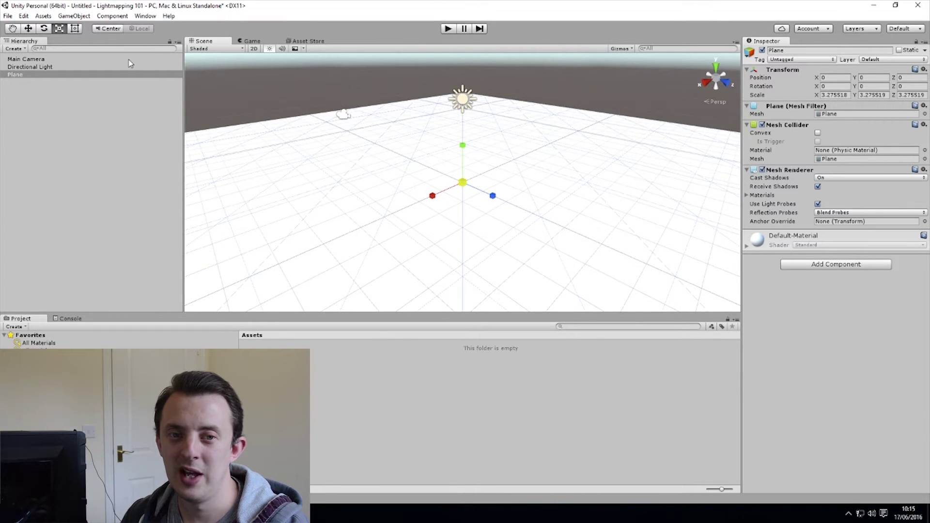
Step: Create a sphere and raise it to a Y position of about 0.4 so it sits on the plane
click(74, 15)
mouse_move(122, 48)
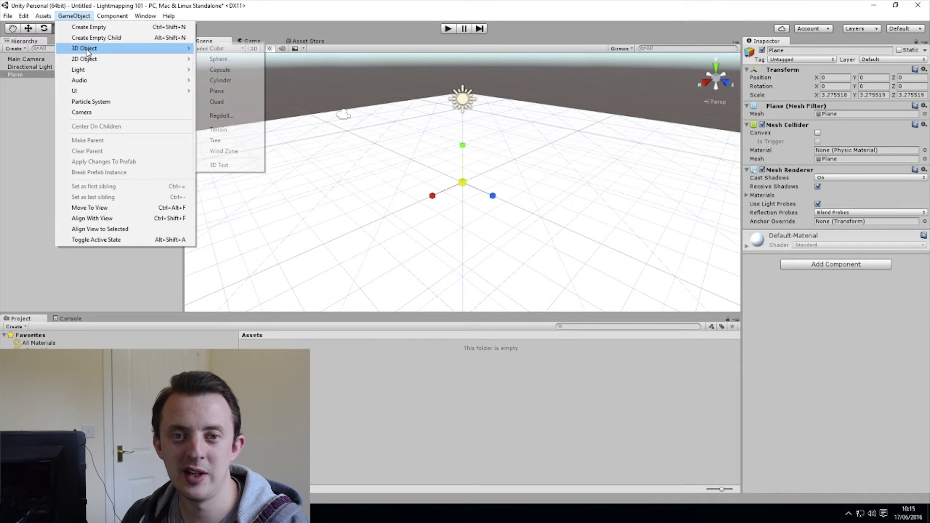
click(228, 59)
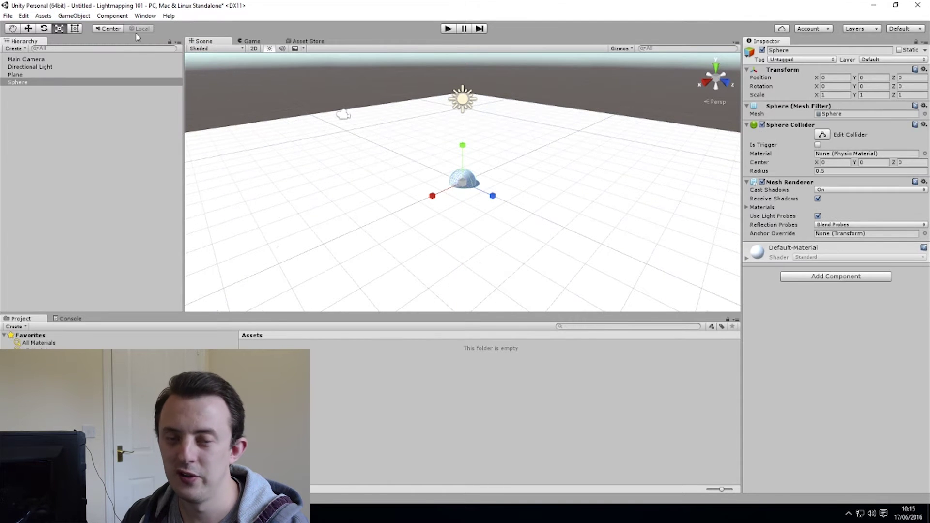
click(31, 28)
drag(463, 148, 464, 140)
Step: Create a cube and move it to about X 1.18, Y 0.45, beside the sphere on the plane
click(77, 16)
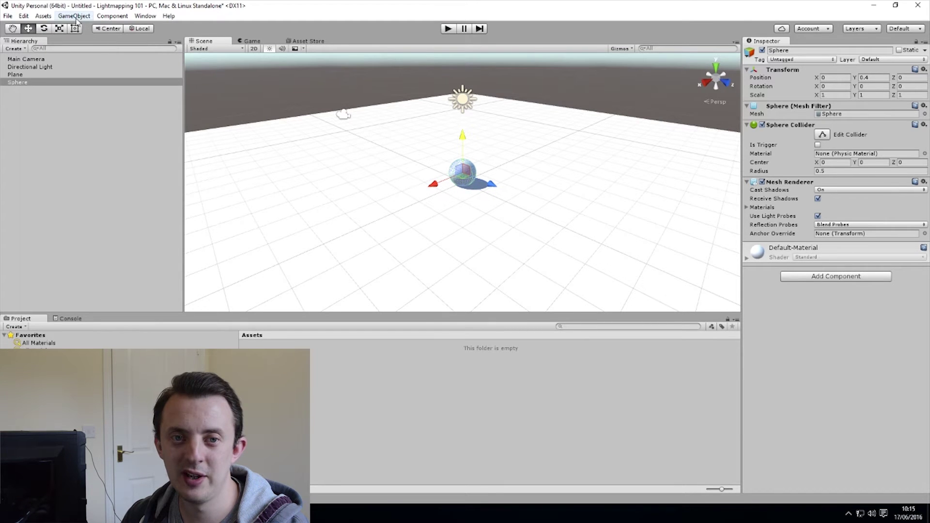
mouse_move(46, 20)
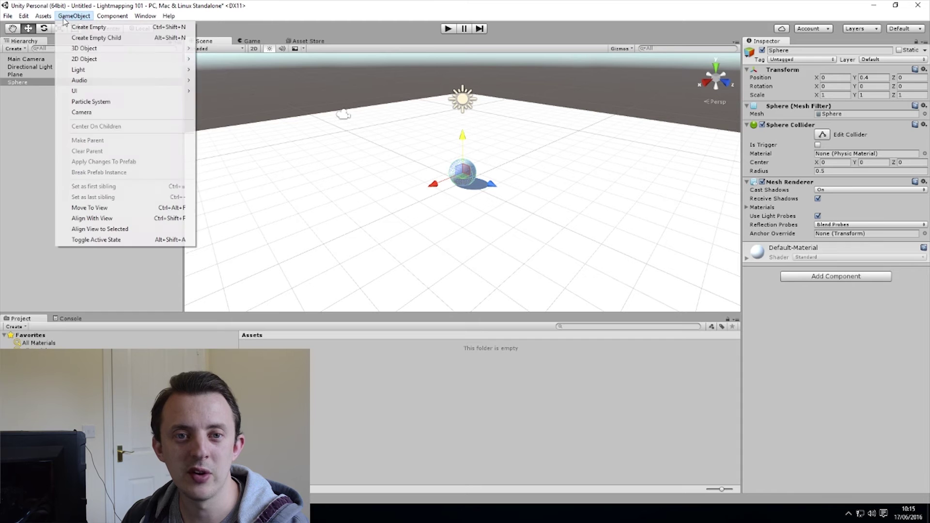
mouse_move(85, 50)
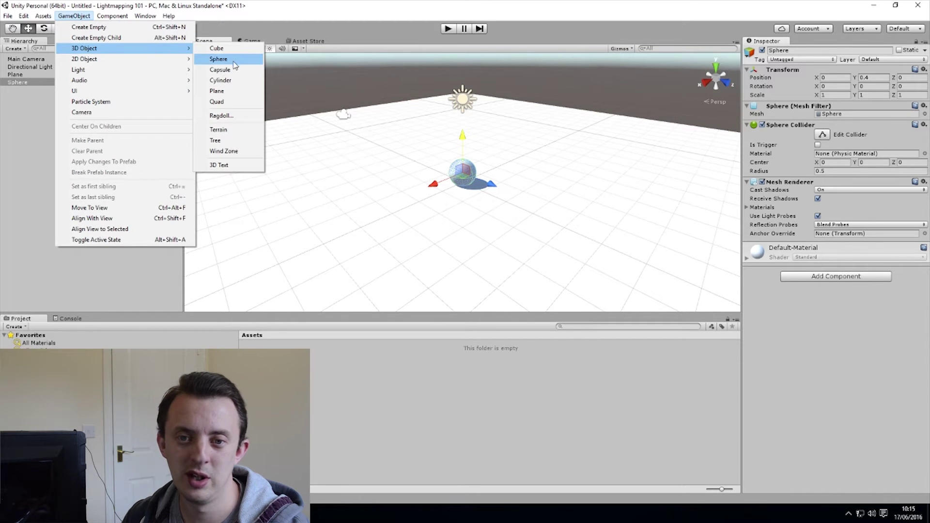
click(220, 49)
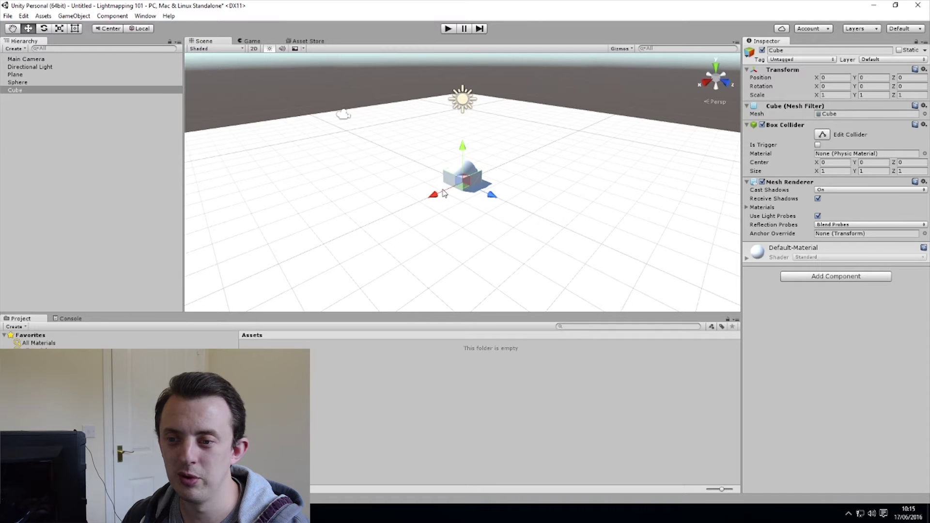
drag(433, 193, 412, 193)
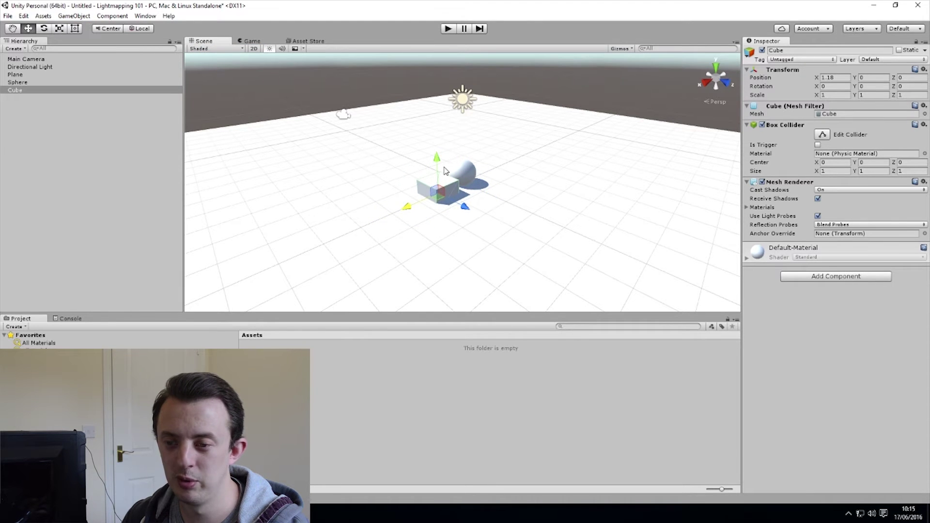
scroll(421, 186, up, 5)
drag(389, 184, 384, 158)
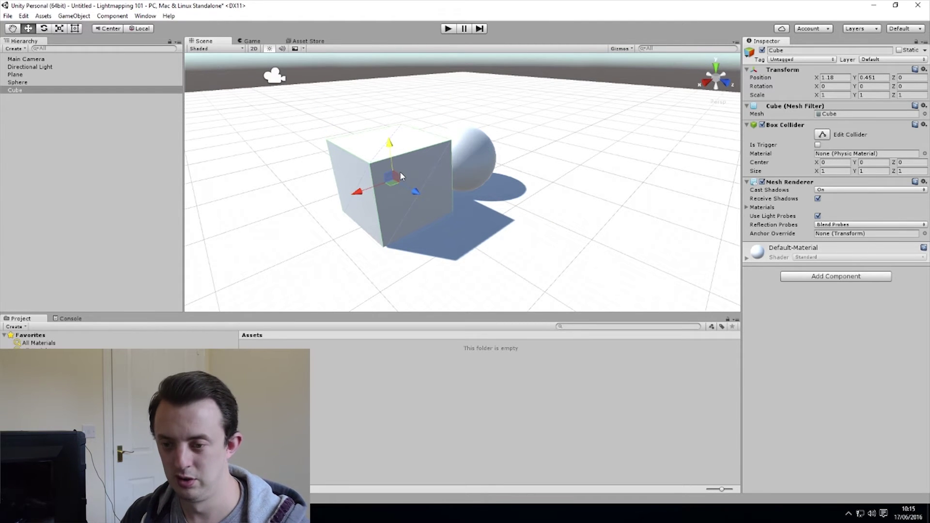
Step: Duplicate the cube, scale the copy uniformly to about 0.42 and rest it on top of the original
key(ctrl+d)
drag(392, 150, 386, 127)
key(r)
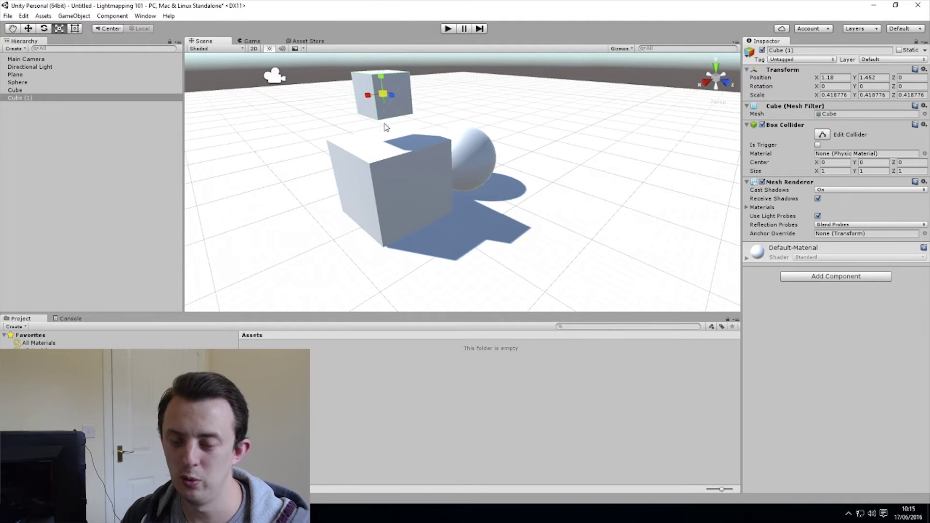
key(w)
drag(379, 68, 386, 82)
Step: Move the sphere away from the cubes to a Z position of about 1.68
click(478, 159)
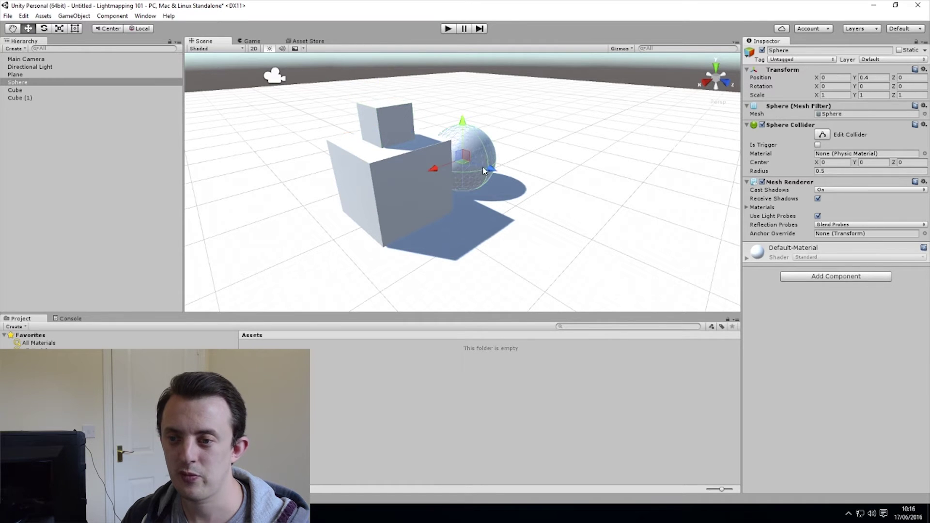
drag(482, 167, 553, 213)
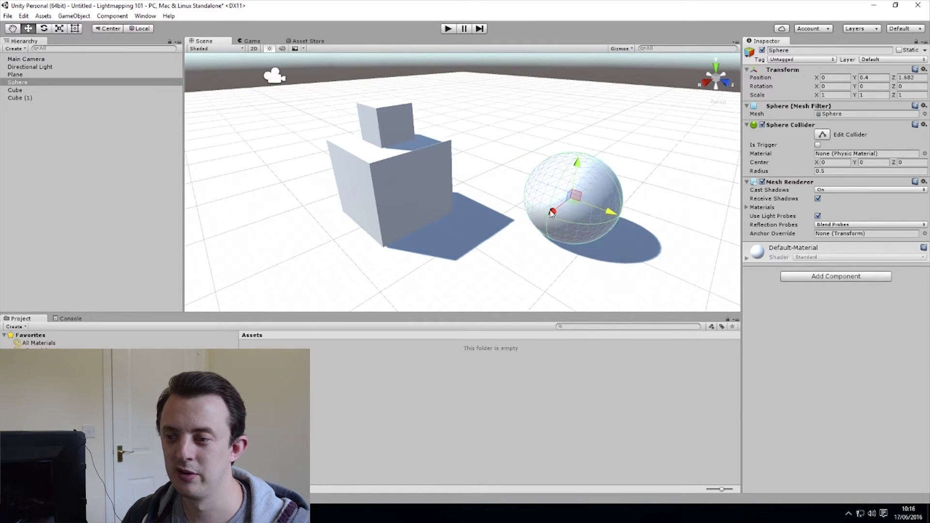
click(585, 282)
click(565, 226)
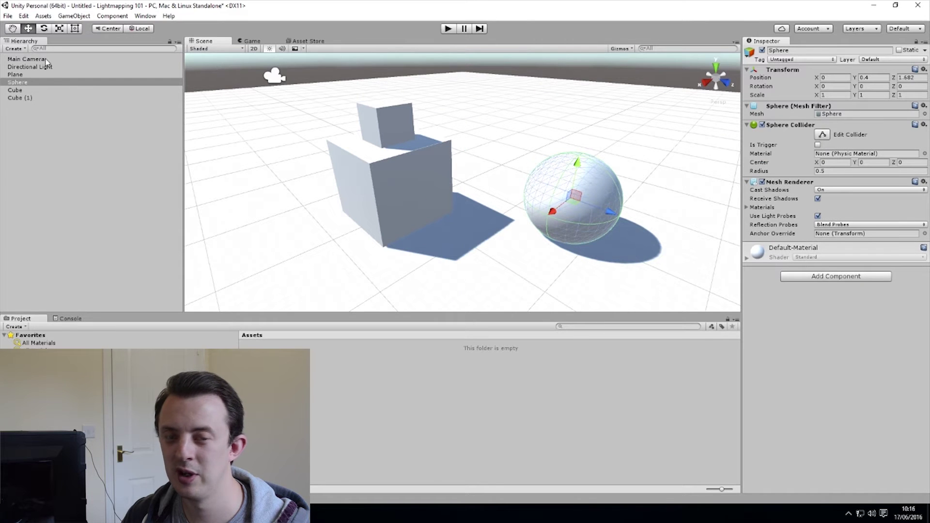
Step: Create a second sphere, scale it uniformly to about 0.375 and place it on top of the large sphere
click(72, 16)
mouse_move(85, 49)
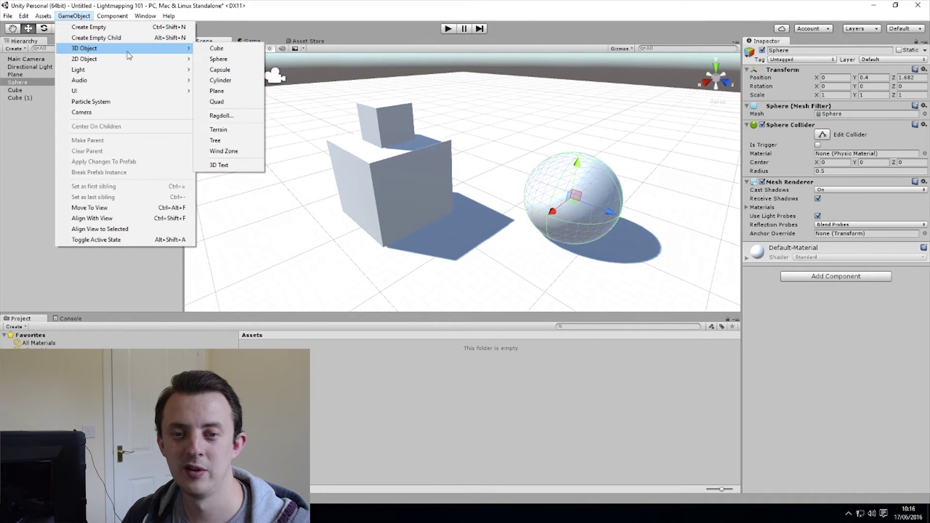
click(218, 59)
drag(490, 197, 585, 126)
key(r)
key(w)
drag(594, 78, 590, 105)
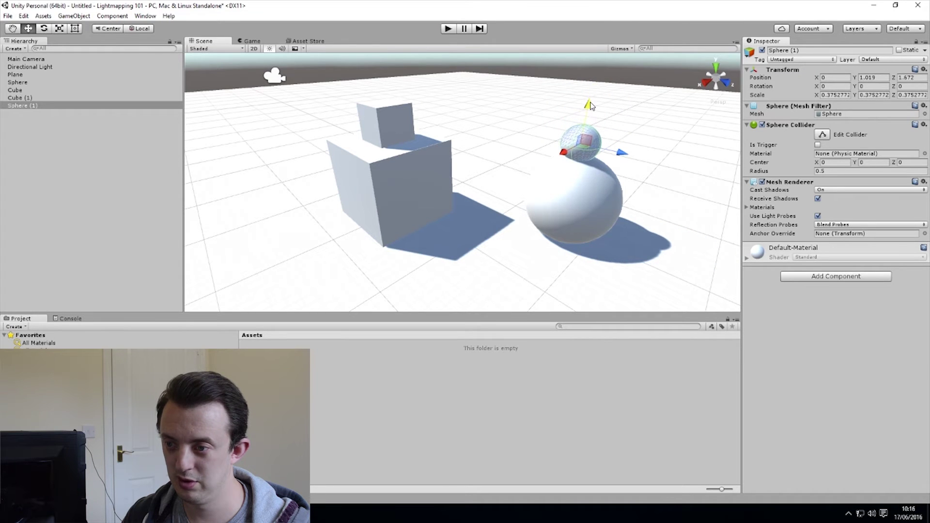
click(602, 240)
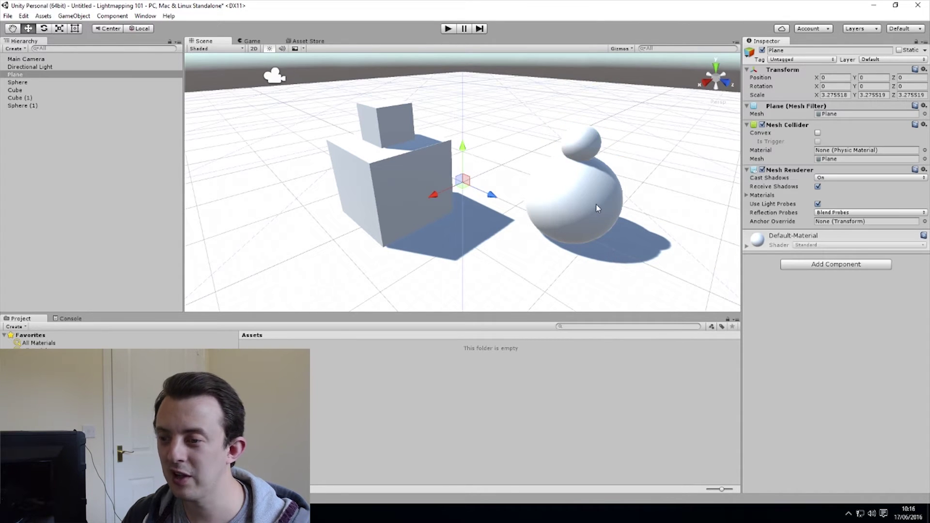
middle_drag(596, 204, 524, 202)
scroll(468, 191, up, 3)
right_drag(467, 204, 577, 179)
middle_drag(446, 204, 508, 168)
right_drag(508, 168, 396, 220)
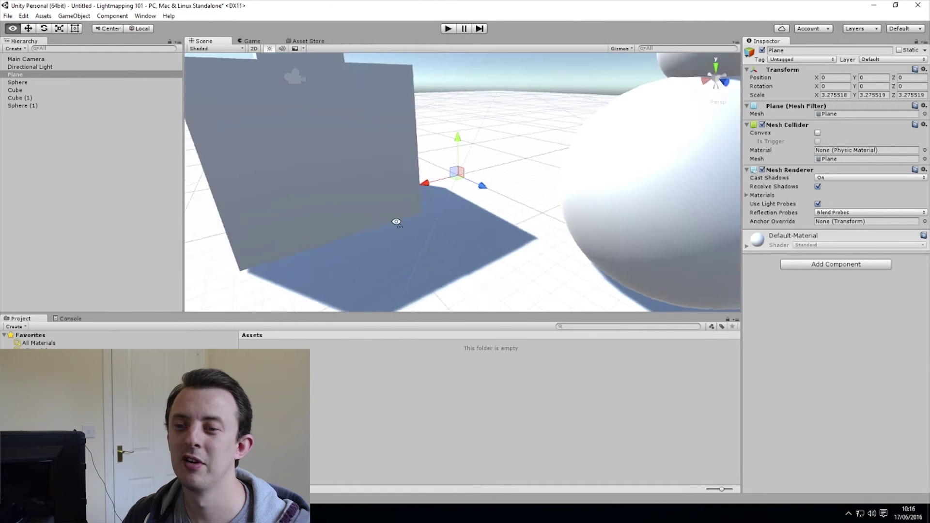
scroll(484, 212, down, 5)
Step: Inspect the default material properties of the large sphere
click(563, 201)
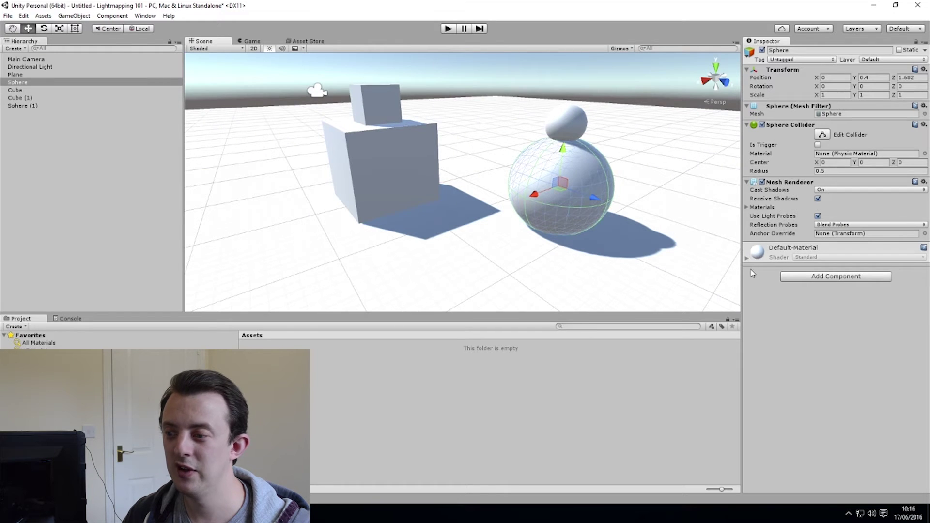
click(494, 396)
click(571, 205)
click(745, 261)
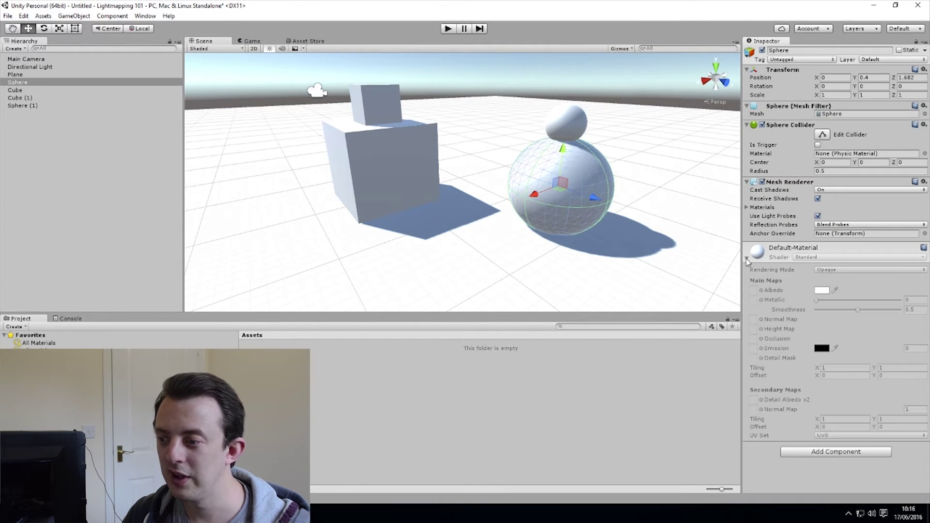
click(746, 259)
click(486, 391)
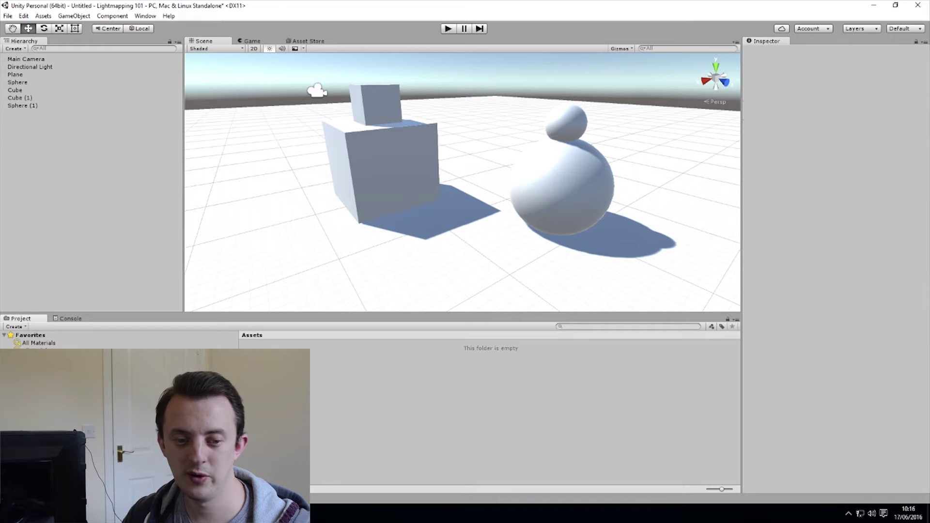
Step: Create a material named "star wars thing" and apply it to the large sphere
right_click(338, 384)
mouse_move(385, 206)
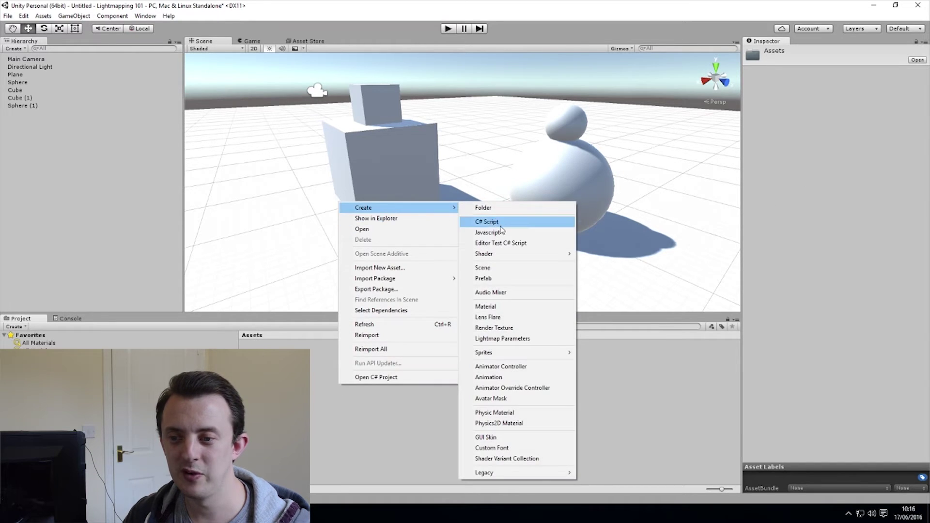
click(504, 307)
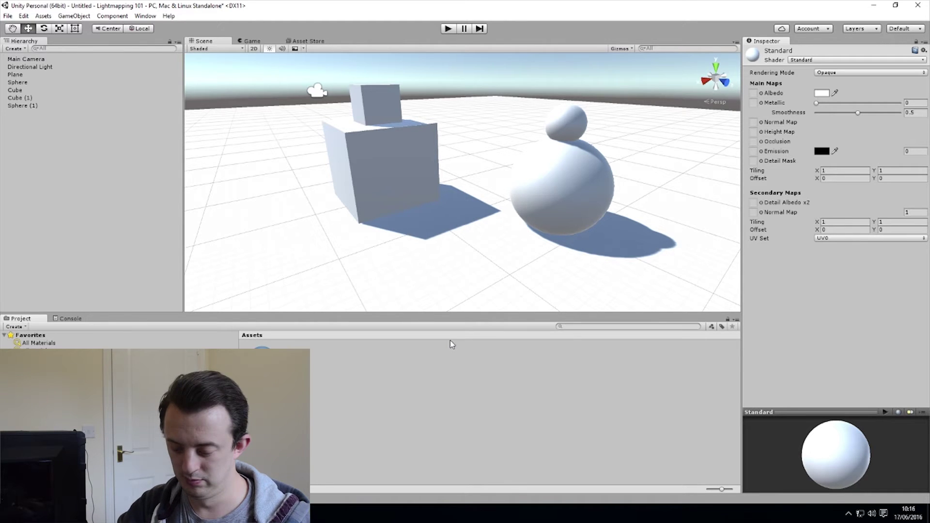
key(Return)
drag(261, 353, 561, 184)
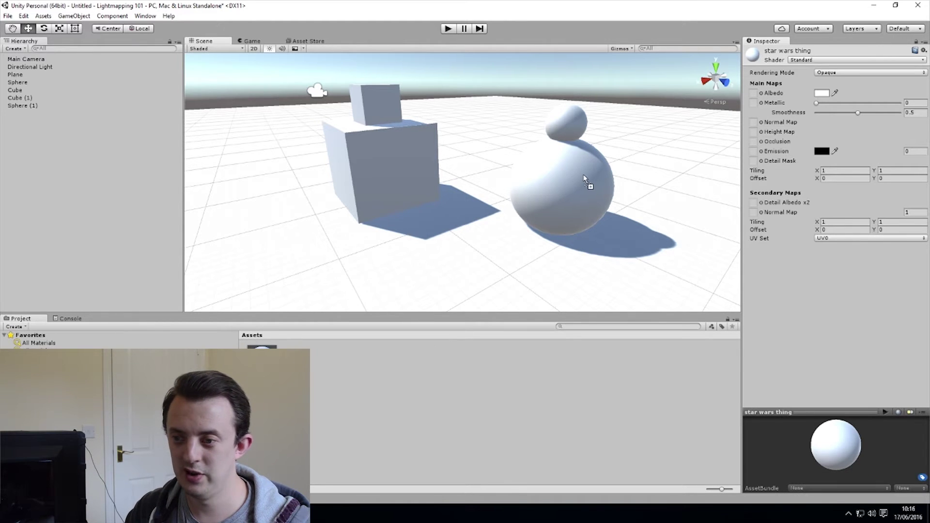
Step: Give the large sphere's material an orange albedo, metallic of about 0.64 and smoothness of about 0.8
click(583, 176)
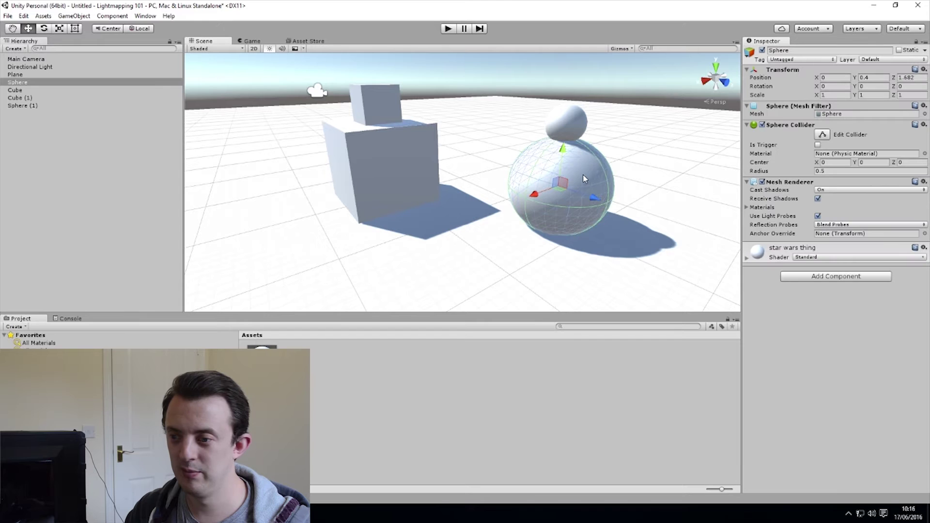
click(748, 258)
click(822, 290)
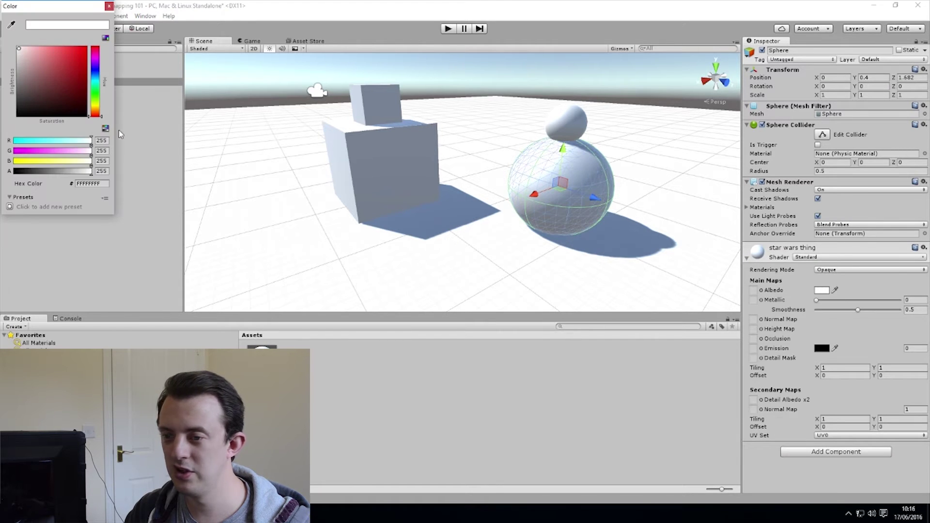
drag(62, 99, 92, 57)
drag(95, 110, 96, 111)
click(455, 303)
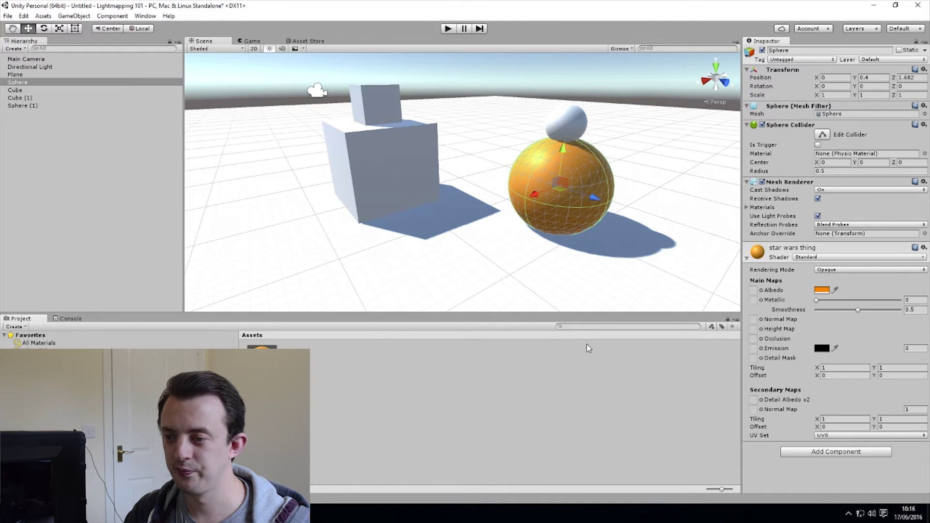
click(590, 178)
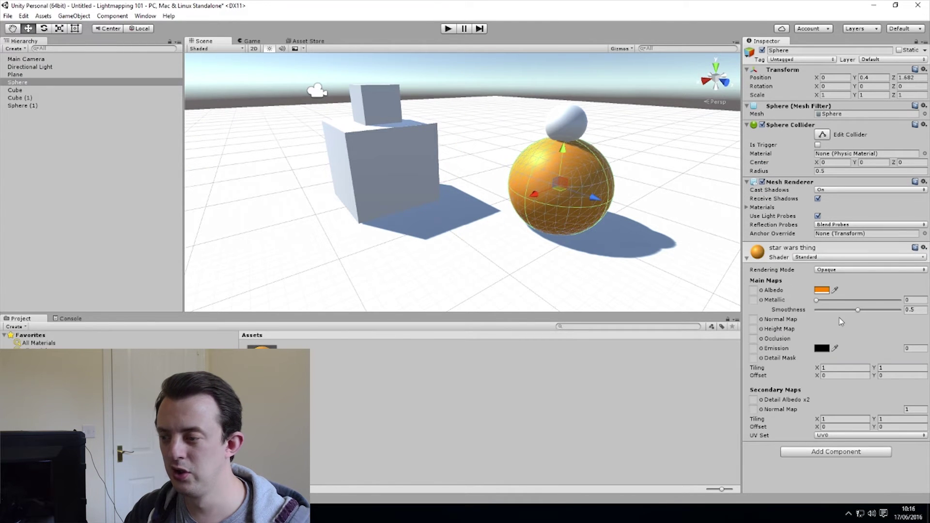
drag(822, 303, 880, 312)
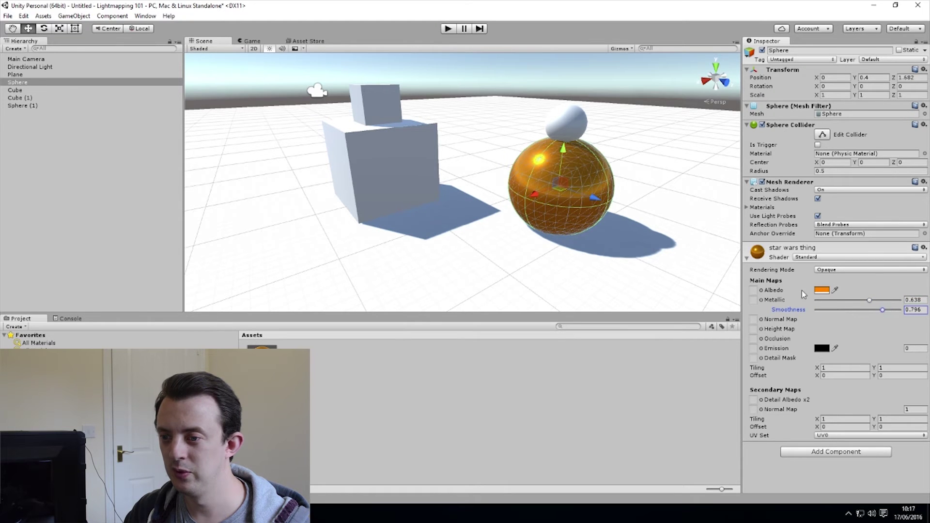
Step: Create a material named "cube" and apply it to the large cube
click(634, 240)
alt+drag(633, 239, 355, 195)
click(373, 235)
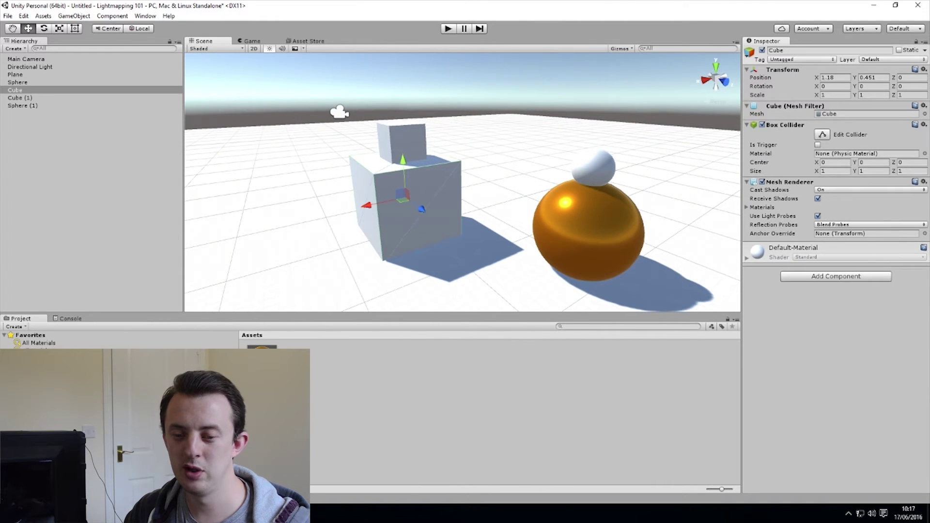
right_click(287, 412)
mouse_move(345, 234)
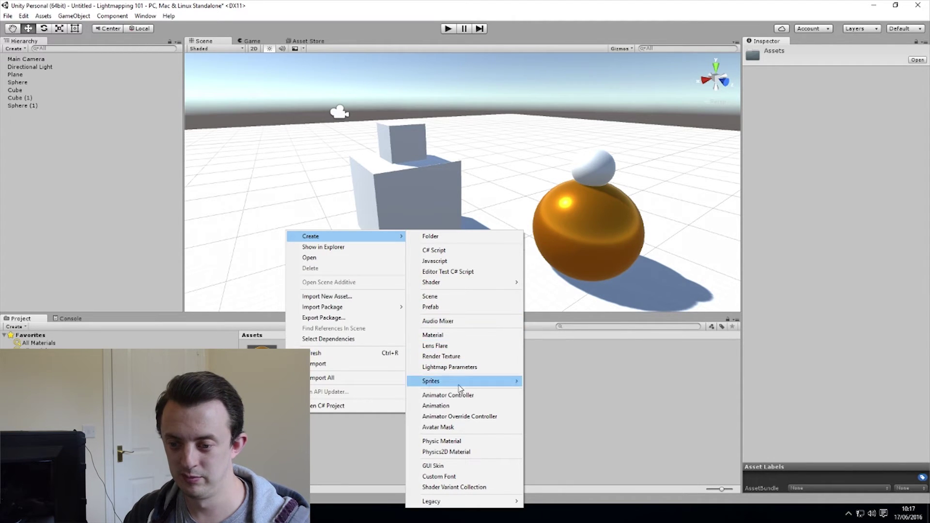
click(457, 336)
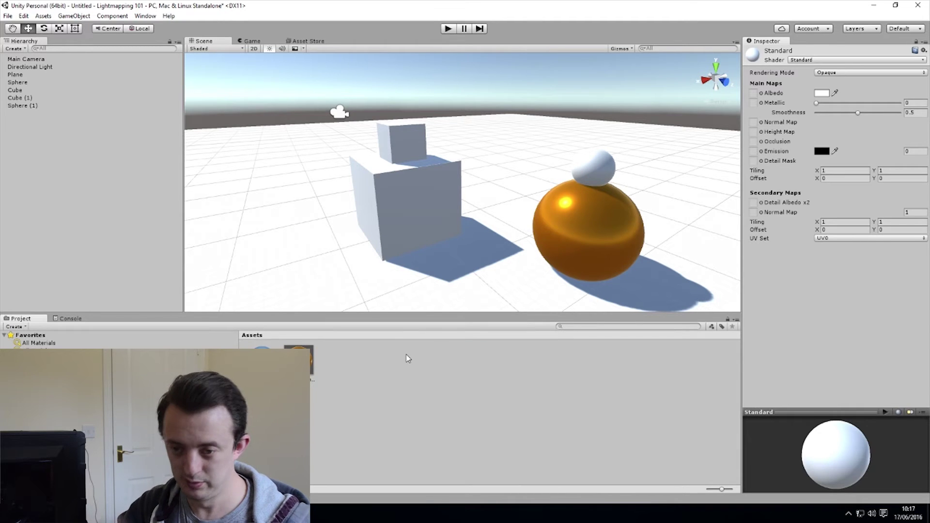
text(cube)
key(Return)
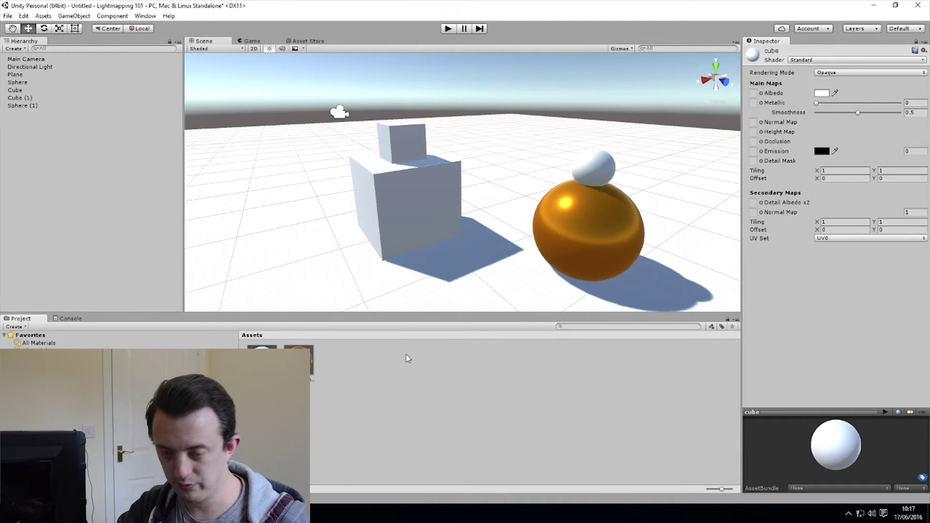
click(388, 193)
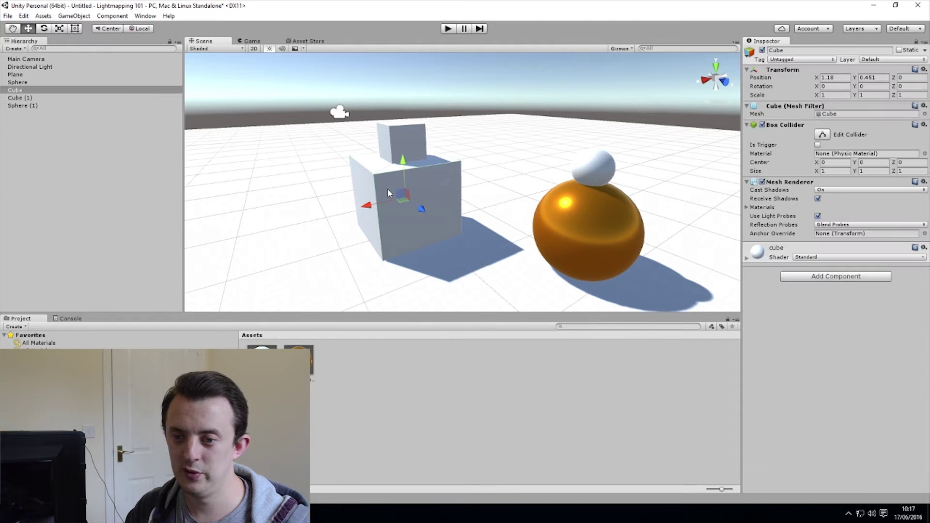
Step: Set the large cube's material albedo to blue and increase its metallic and smoothness
click(746, 258)
click(826, 291)
drag(99, 99, 81, 55)
click(109, 8)
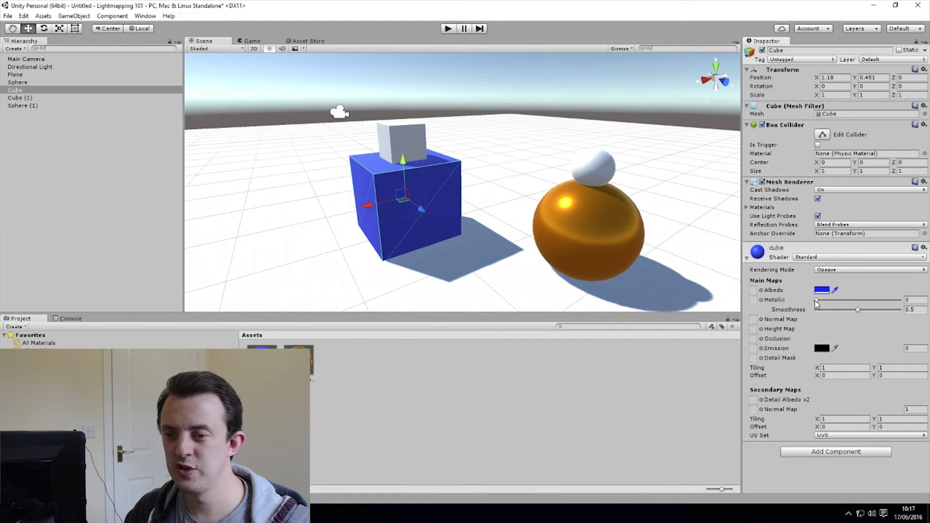
drag(816, 300, 871, 310)
click(654, 200)
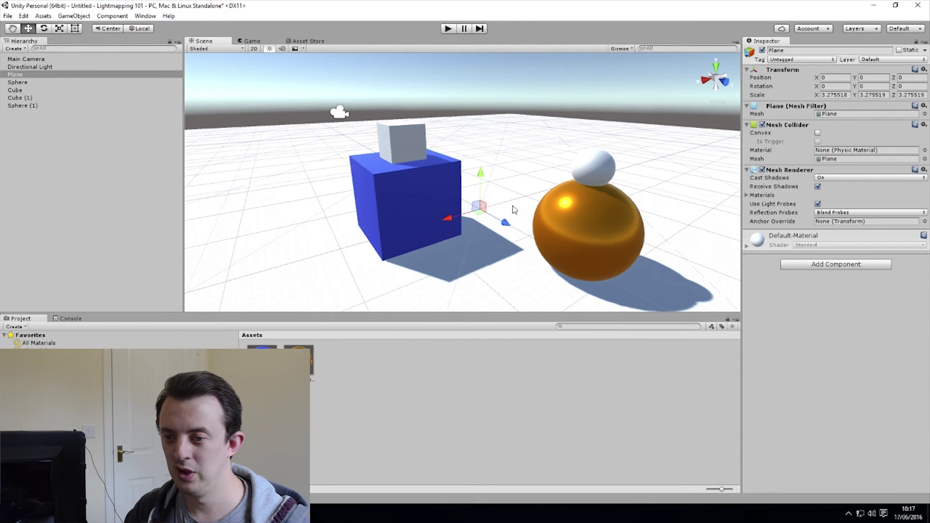
alt+drag(514, 182, 562, 226)
mouse_move(562, 226)
middle_down()
mouse_move(581, 273)
mouse_move(554, 223)
mouse_move(555, 237)
middle_up()
right_drag(477, 246, 459, 161)
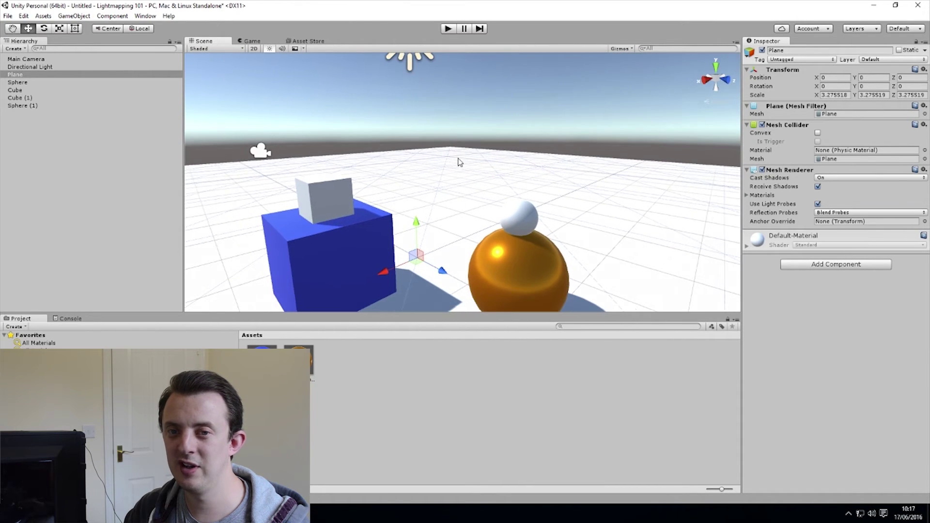
Step: Run the scene, try the directional light at an X rotation of about 24, and stop the run
click(450, 29)
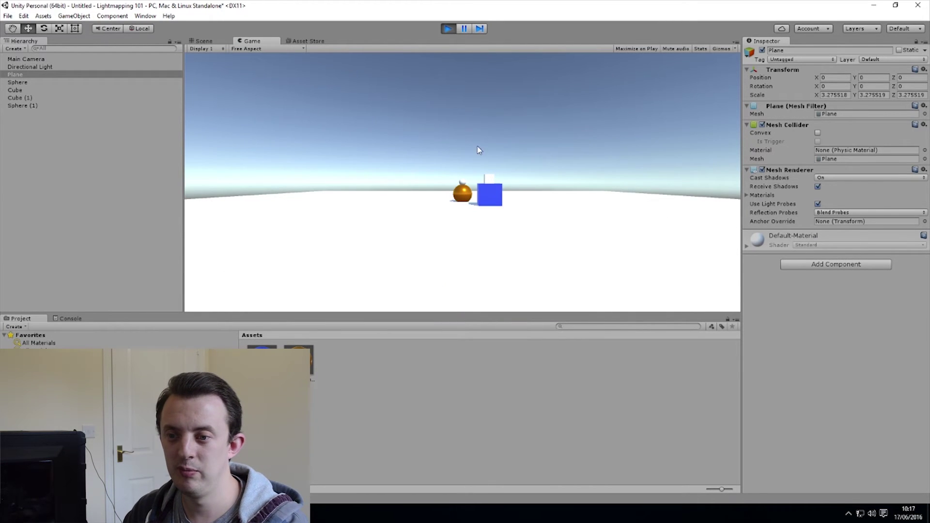
click(30, 67)
click(43, 28)
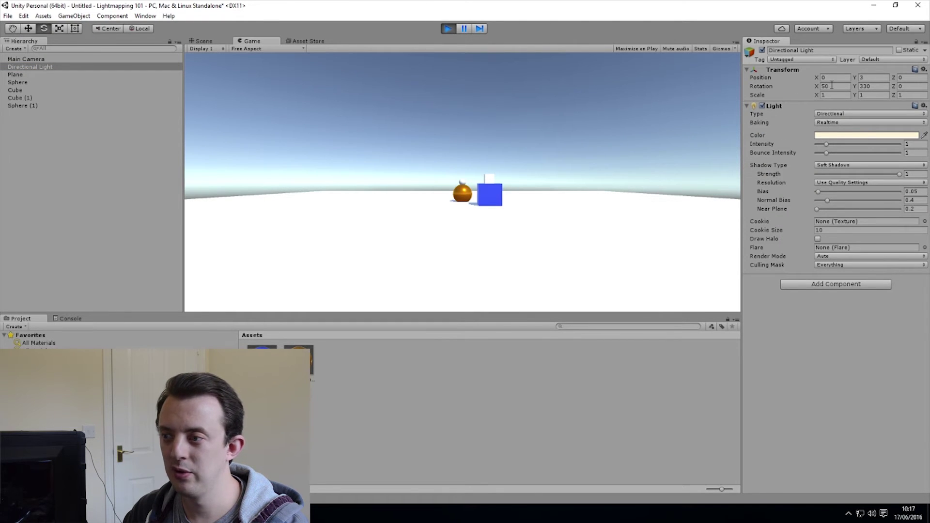
drag(816, 90, 421, 174)
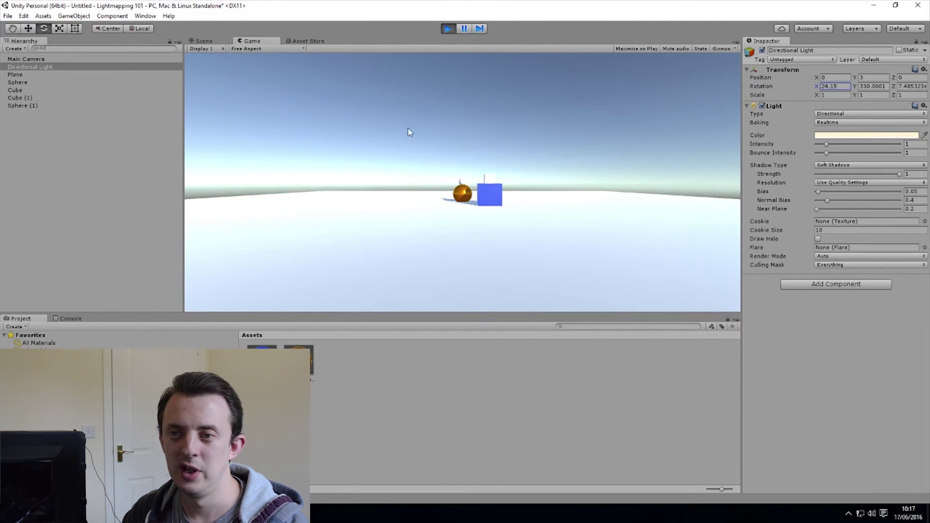
click(447, 30)
Step: Create a material named "floor" and apply it to the ground plane
scroll(469, 271, down, 5)
right_drag(519, 248, 426, 225)
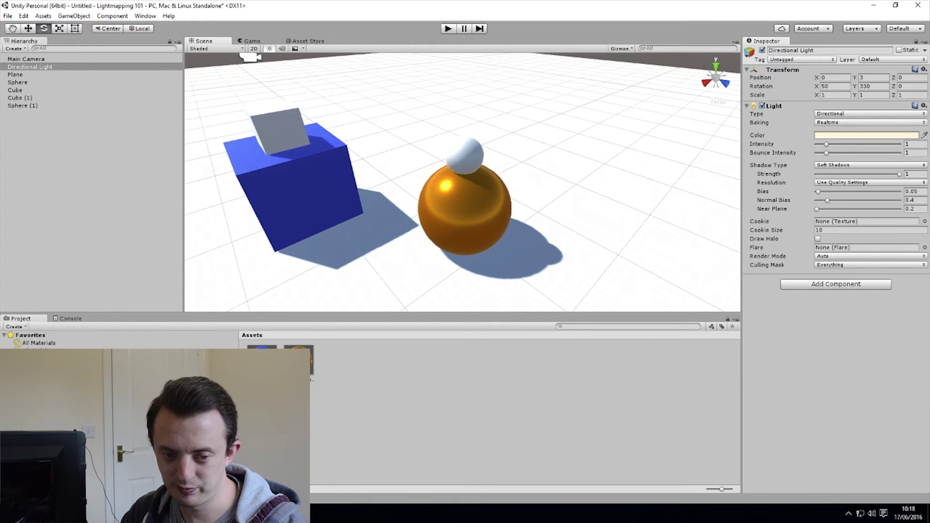
scroll(386, 210, down, 10)
scroll(386, 210, up, 6)
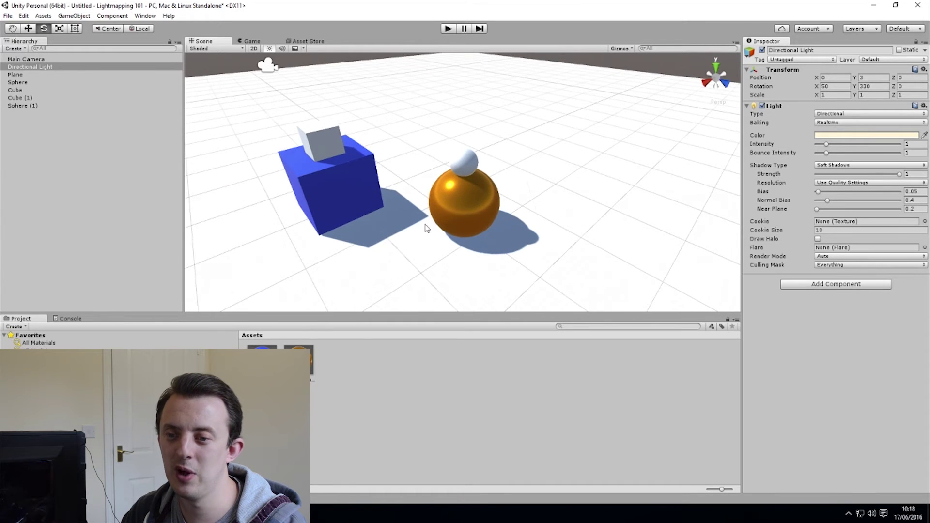
click(445, 291)
right_click(321, 413)
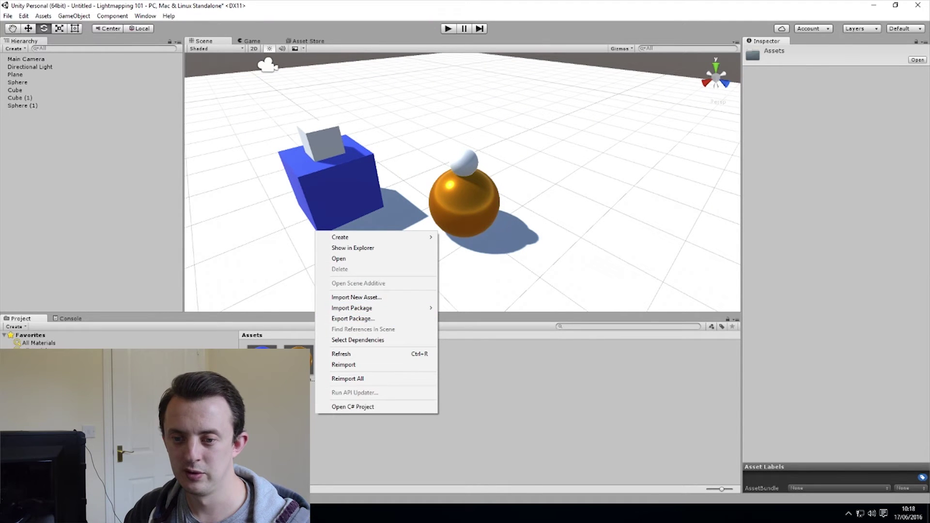
mouse_move(407, 237)
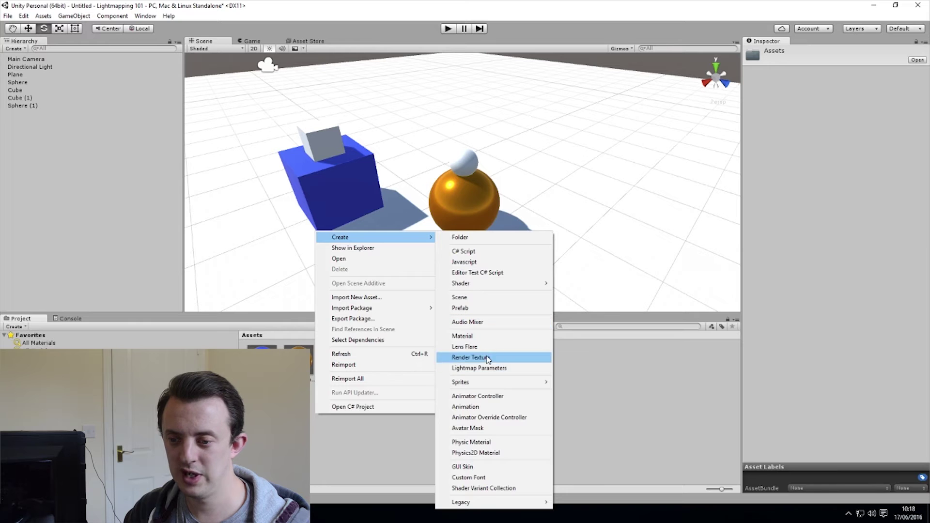
click(485, 336)
text(red)
key(Return)
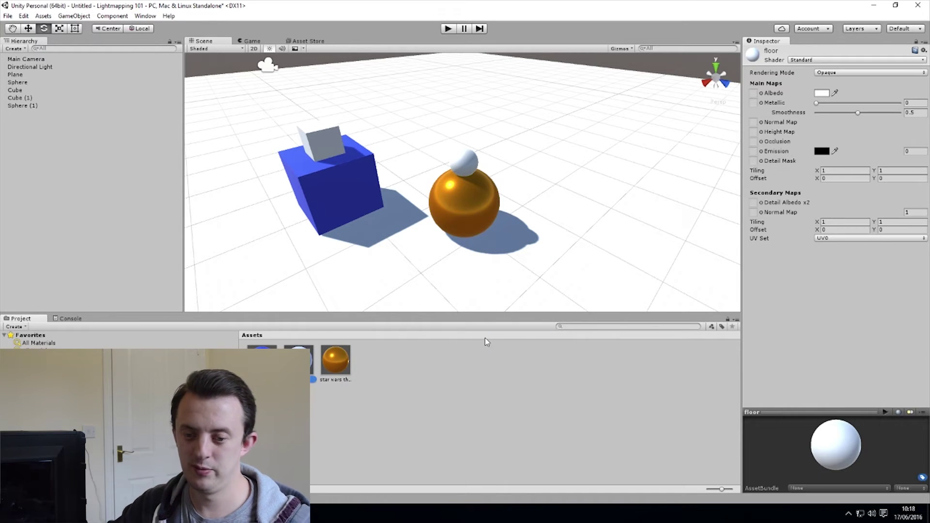
drag(299, 361, 409, 273)
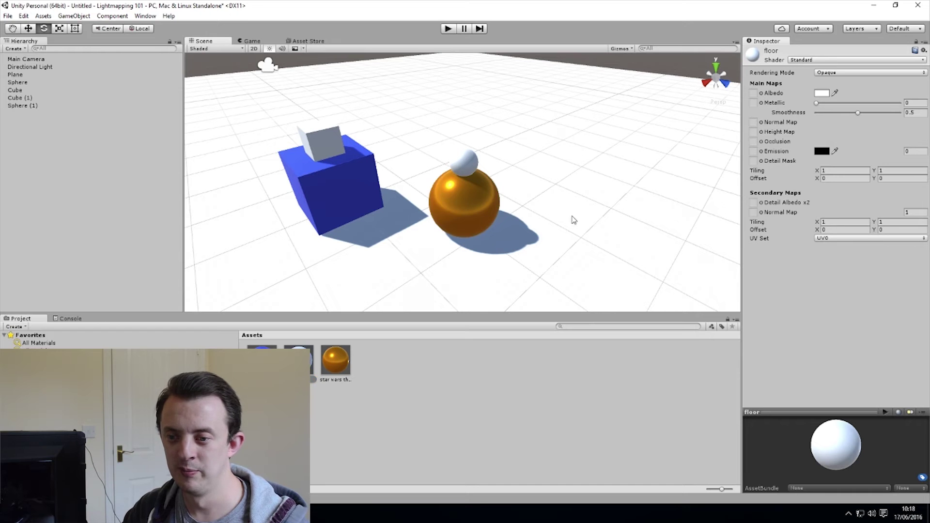
Step: Give the plane's floor material a grey albedo and reduce its smoothness to 0
click(685, 180)
click(746, 247)
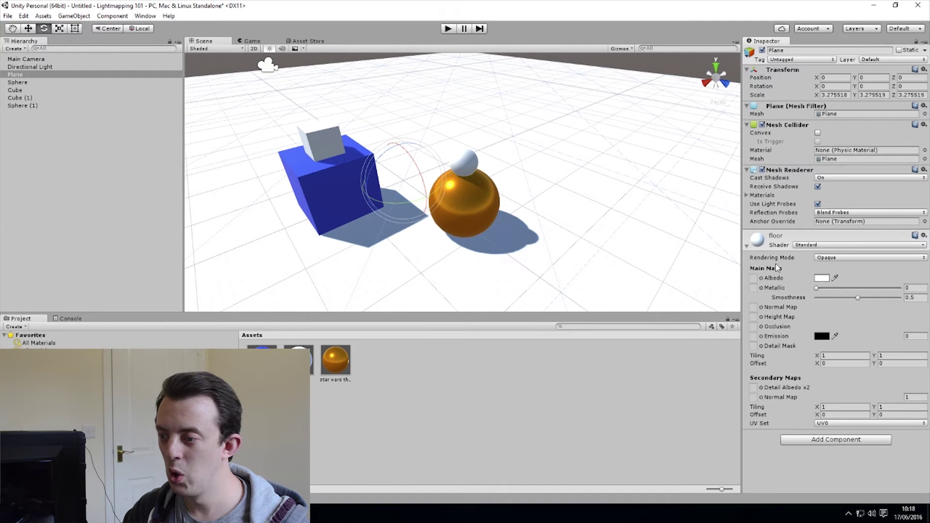
click(821, 278)
mouse_move(49, 94)
mouse_down()
mouse_move(24, 102)
mouse_move(20, 80)
mouse_move(95, 50)
mouse_move(58, 73)
mouse_up()
mouse_move(94, 104)
mouse_down()
mouse_move(94, 94)
mouse_move(98, 120)
mouse_up()
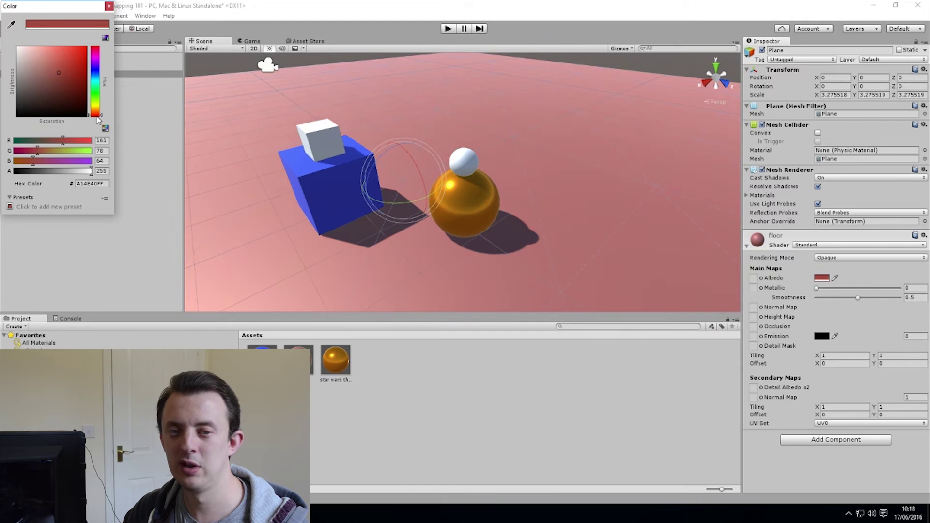
mouse_move(50, 71)
mouse_down()
mouse_move(17, 51)
mouse_move(7, 90)
mouse_move(12, 77)
mouse_up()
drag(856, 299, 766, 305)
click(536, 260)
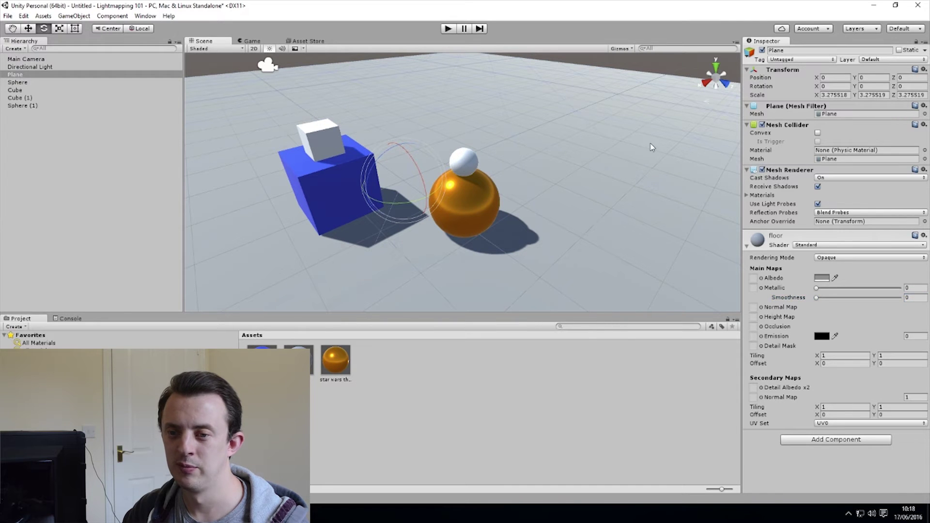
click(645, 73)
Step: Try moving the large blue cube along its X axis and undo the move
alt+drag(485, 167, 533, 203)
click(405, 218)
key(e)
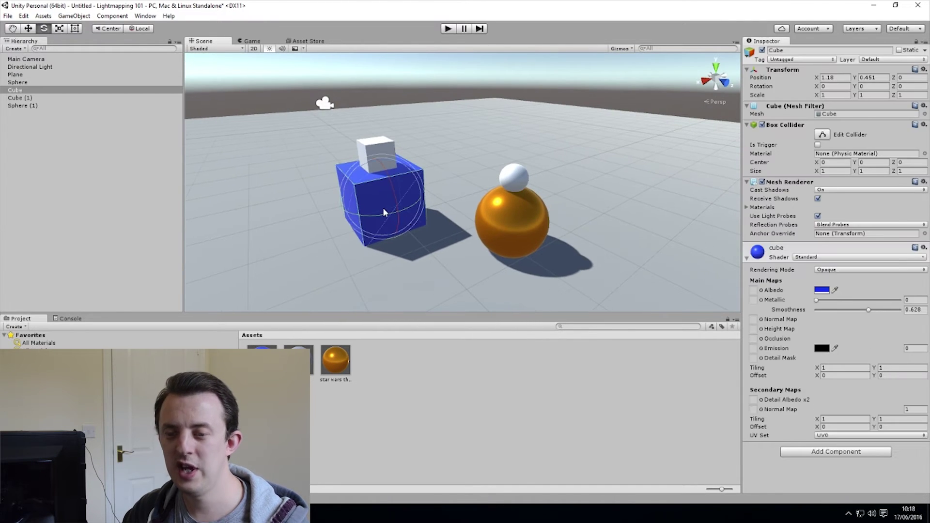
key(w)
drag(338, 208, 535, 156)
key(ctrl+z)
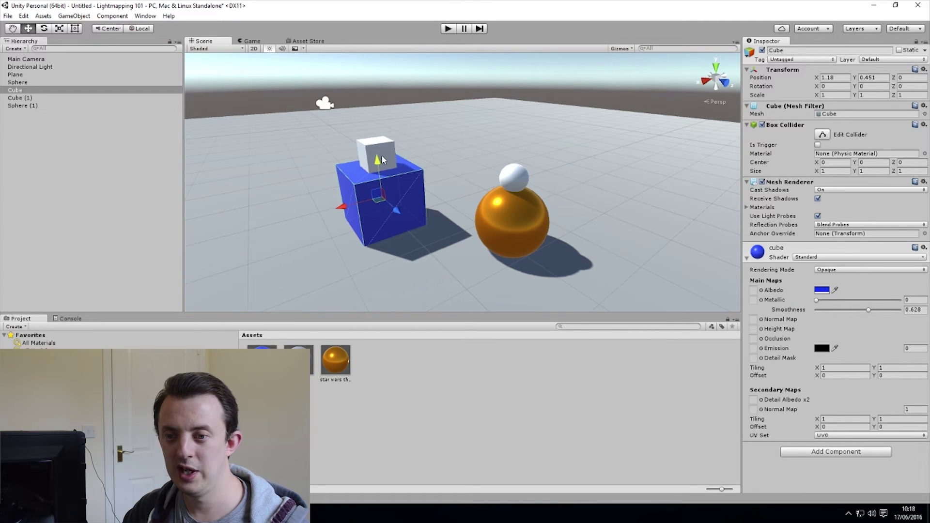
click(585, 144)
click(577, 84)
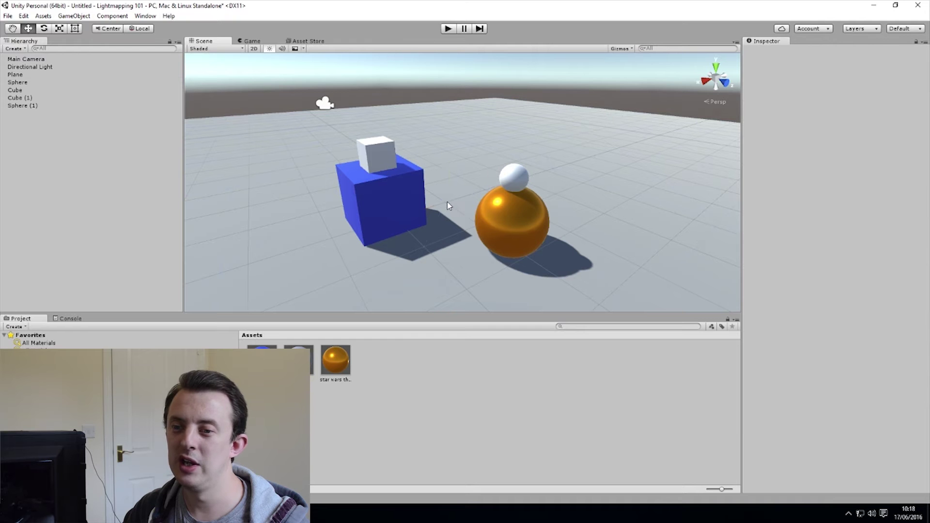
Step: Examine the stacked cubes and spheres and the shadows they cast on the floor from several angles
alt+drag(442, 204, 496, 220)
mouse_move(496, 220)
right_down()
mouse_move(490, 232)
mouse_move(501, 230)
right_up()
middle_drag(371, 220, 417, 213)
right_drag(525, 154, 452, 72)
right_drag(497, 188, 575, 233)
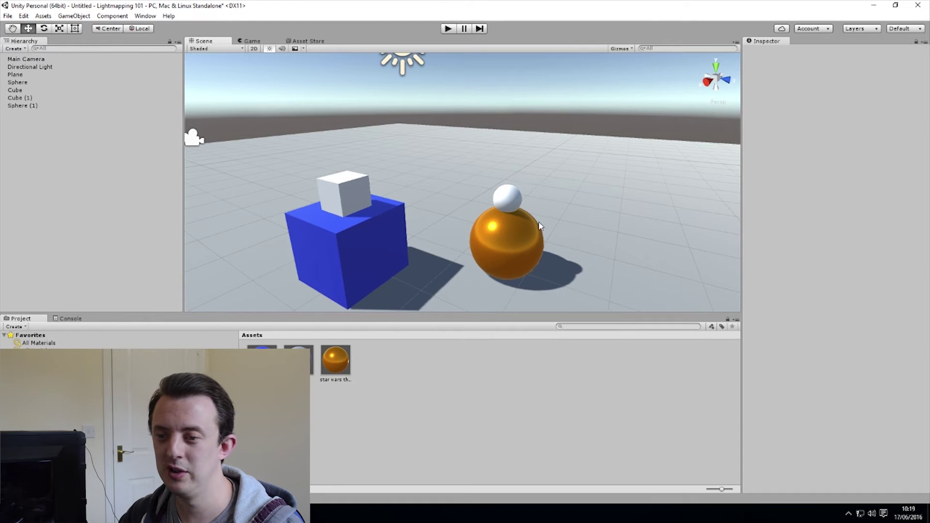
right_drag(462, 251, 435, 251)
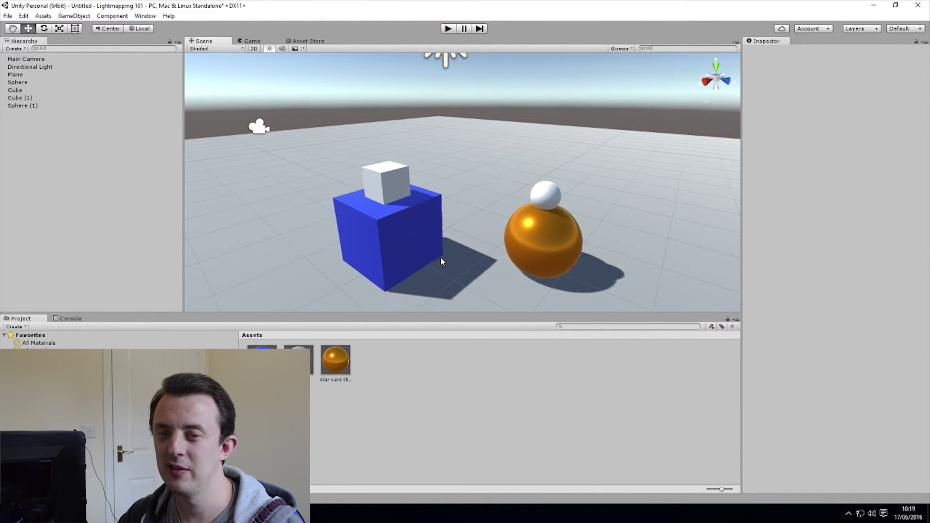
scroll(436, 251, up, 4)
scroll(436, 223, down, 4)
right_drag(438, 208, 453, 279)
scroll(427, 239, down, 2)
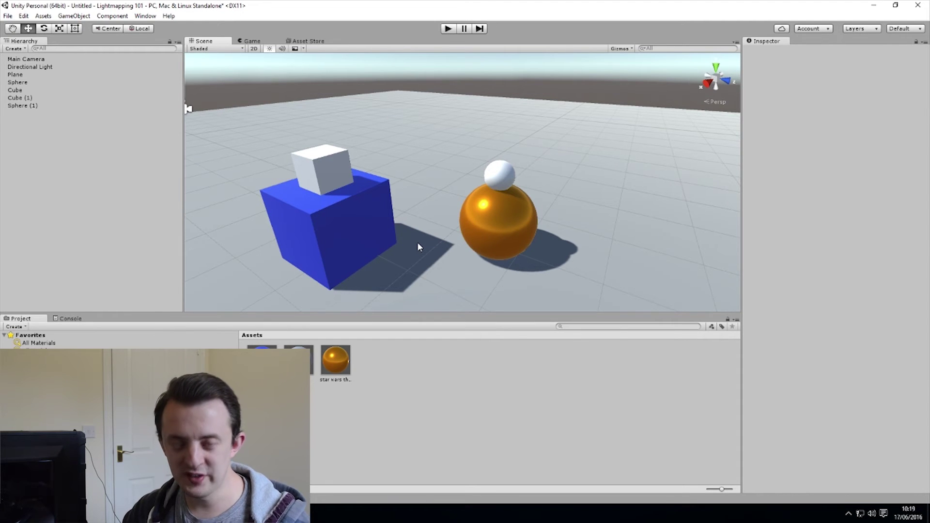
middle_drag(421, 193, 439, 190)
right_drag(439, 190, 478, 210)
middle_drag(398, 175, 411, 193)
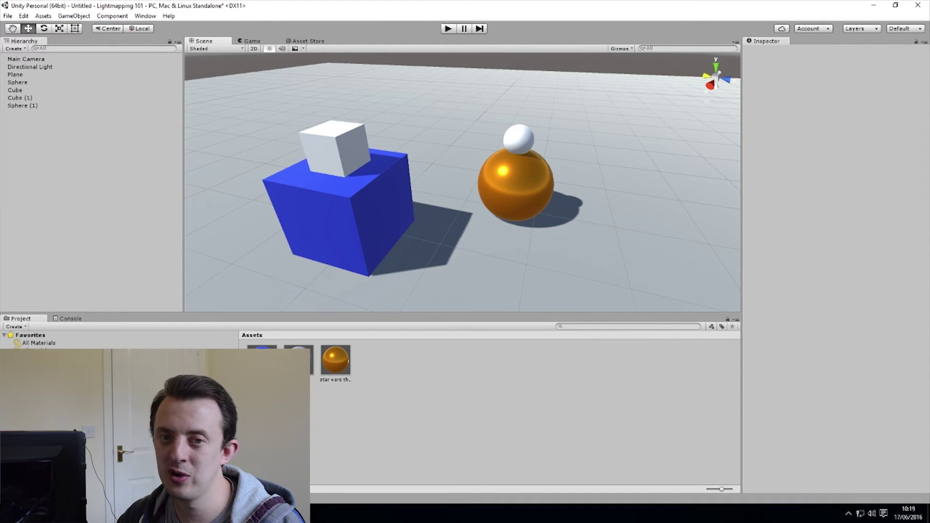
Step: Open the Lighting window and dock it alongside the Inspector
click(145, 16)
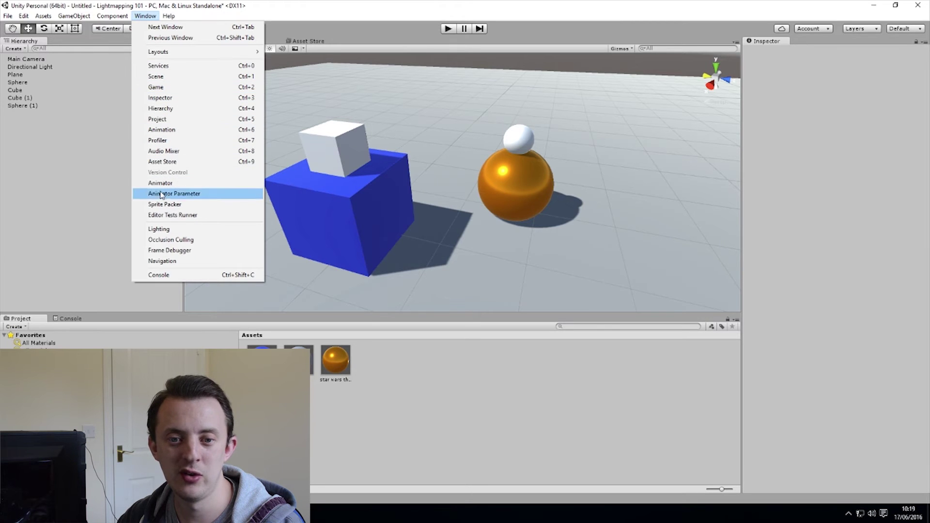
click(168, 230)
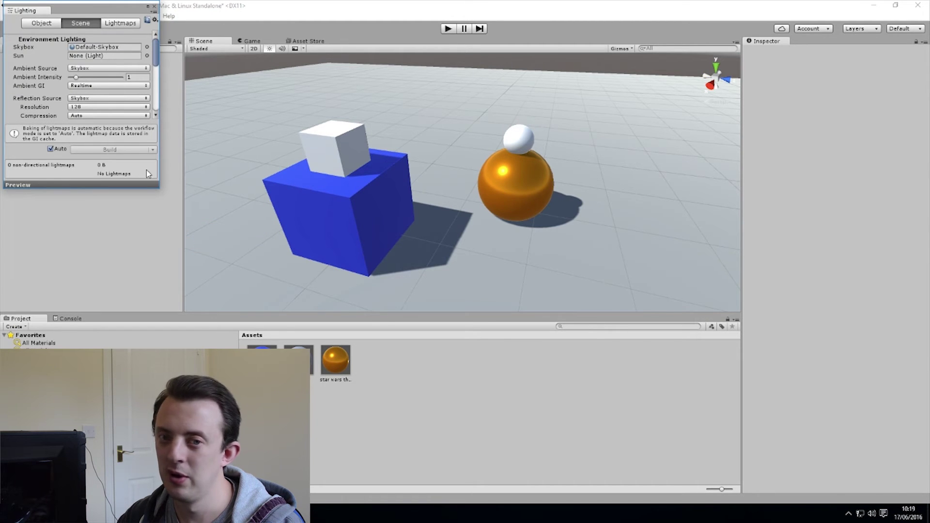
drag(62, 10, 268, 91)
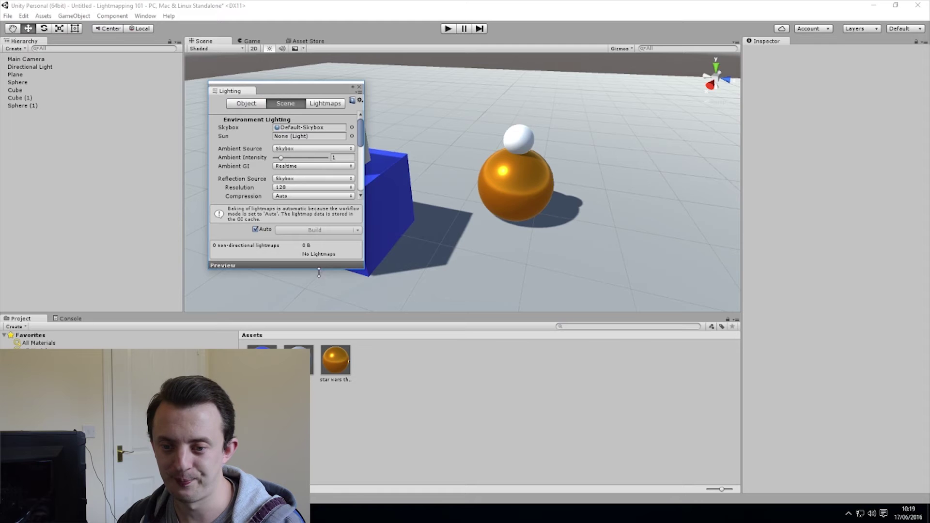
drag(347, 268, 347, 474)
drag(221, 93, 797, 45)
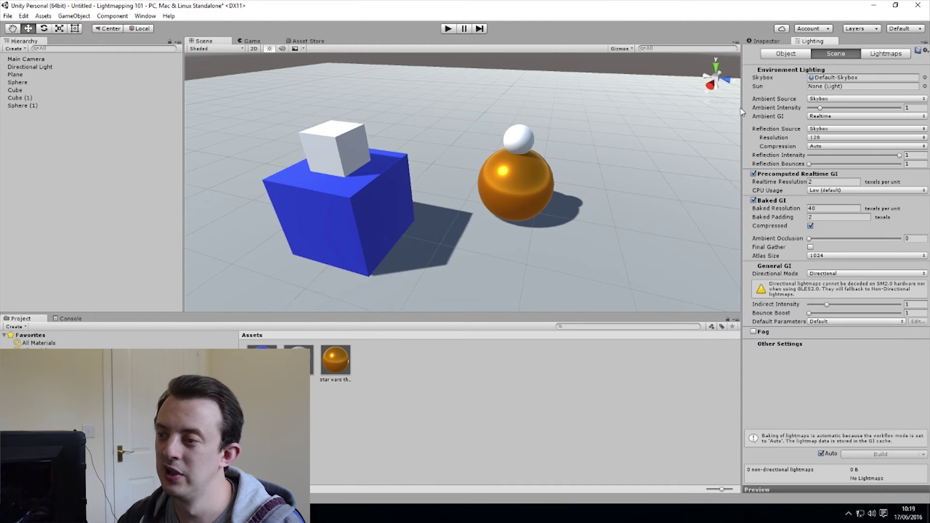
Step: Widen the docked Lighting area and dock the Hierarchy beside the Project window
drag(743, 111, 676, 117)
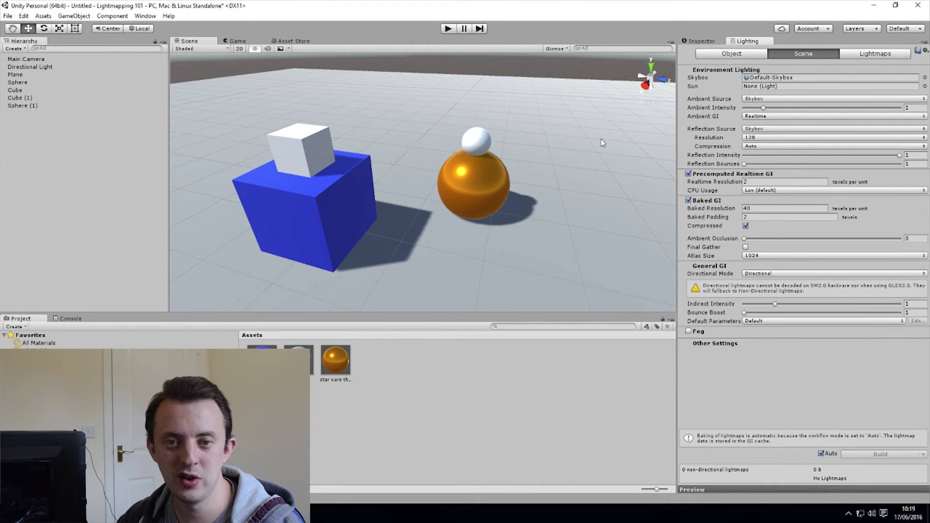
drag(21, 45, 25, 320)
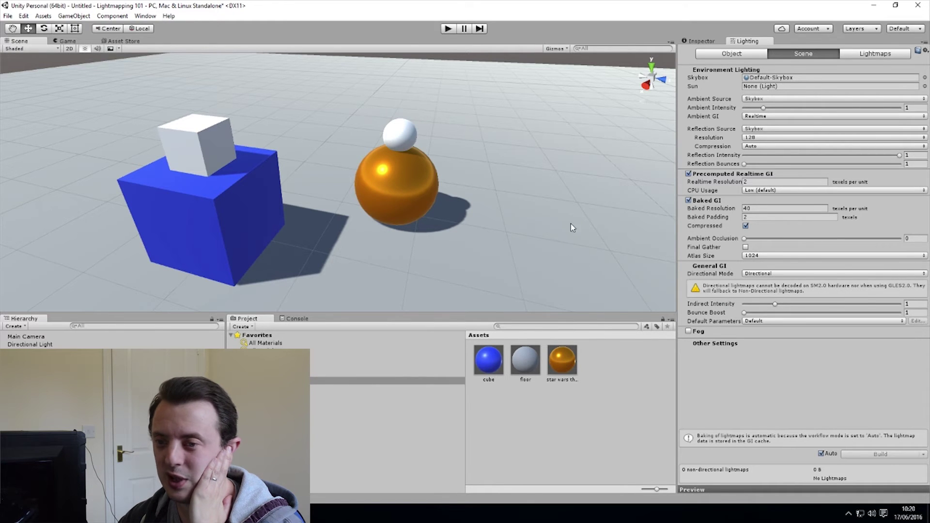
Step: Inspect the shading and shadows of the blue cube and orange sphere under the current realtime lighting
right_drag(585, 264, 565, 247)
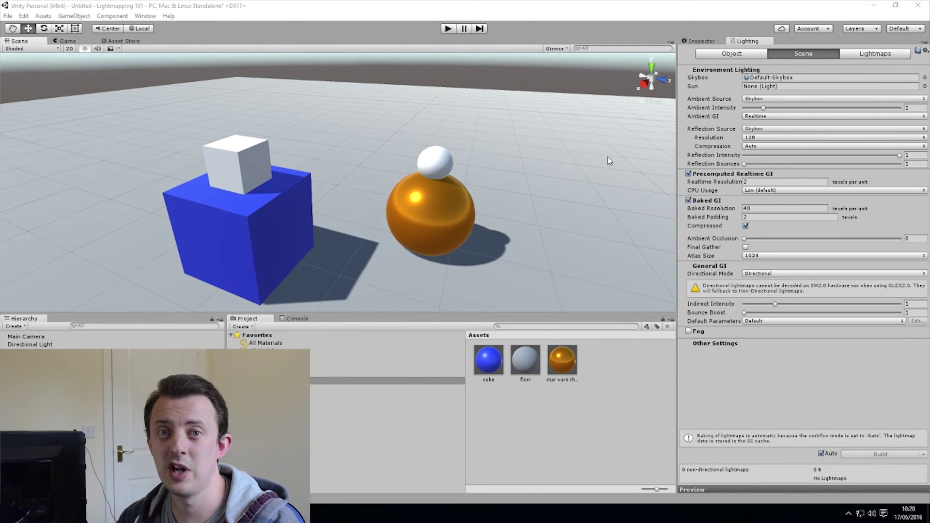
alt+drag(479, 210, 530, 223)
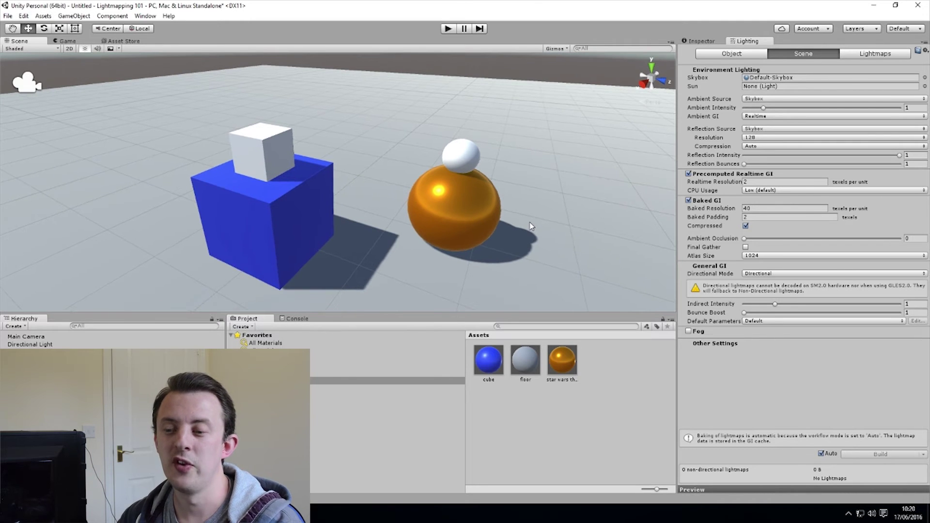
alt+drag(506, 227, 527, 243)
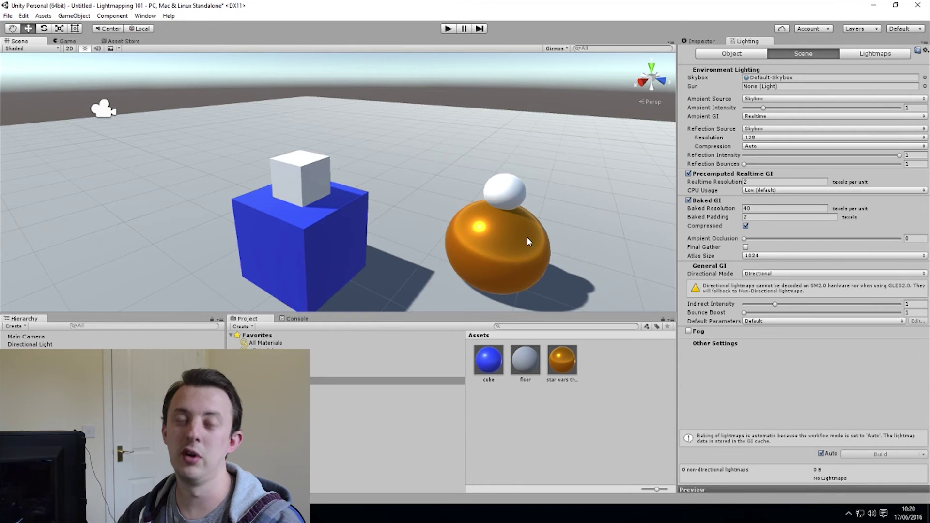
mouse_move(525, 240)
middle_down()
mouse_move(522, 204)
mouse_move(522, 235)
middle_up()
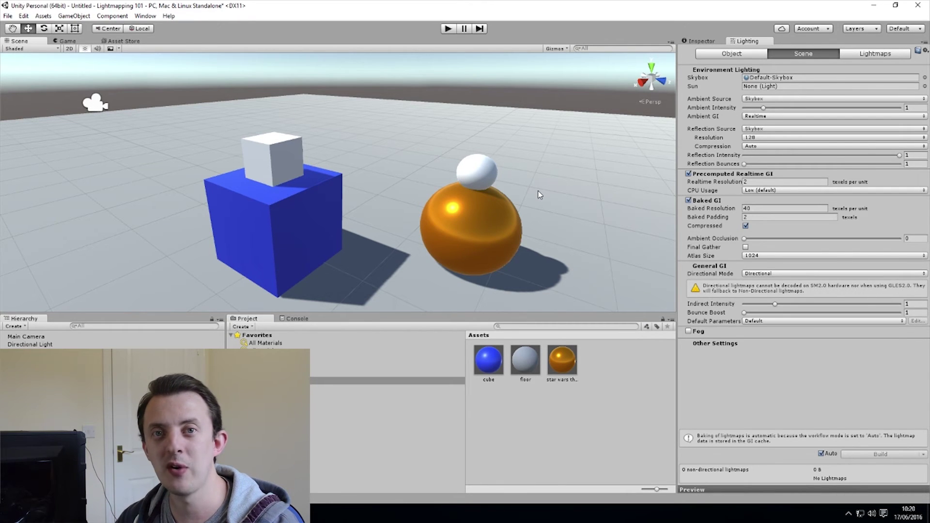
click(324, 228)
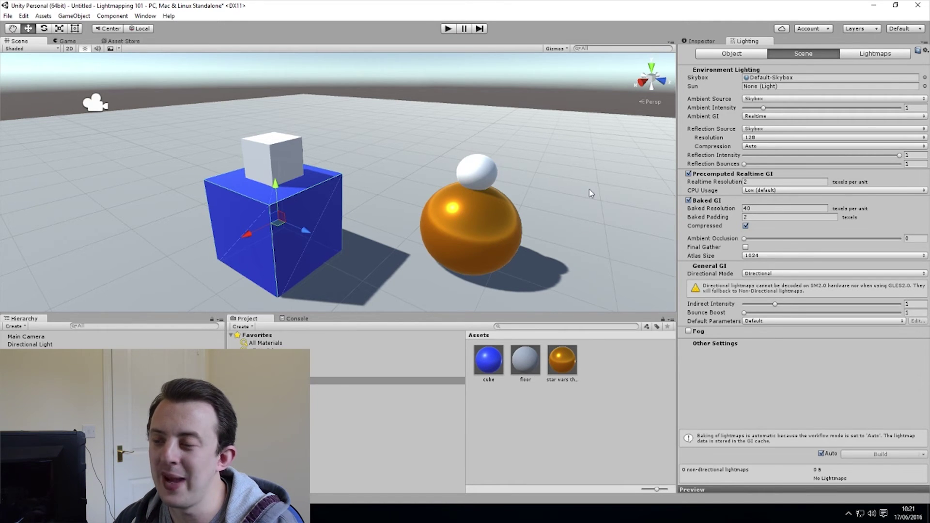
alt+drag(505, 150, 545, 159)
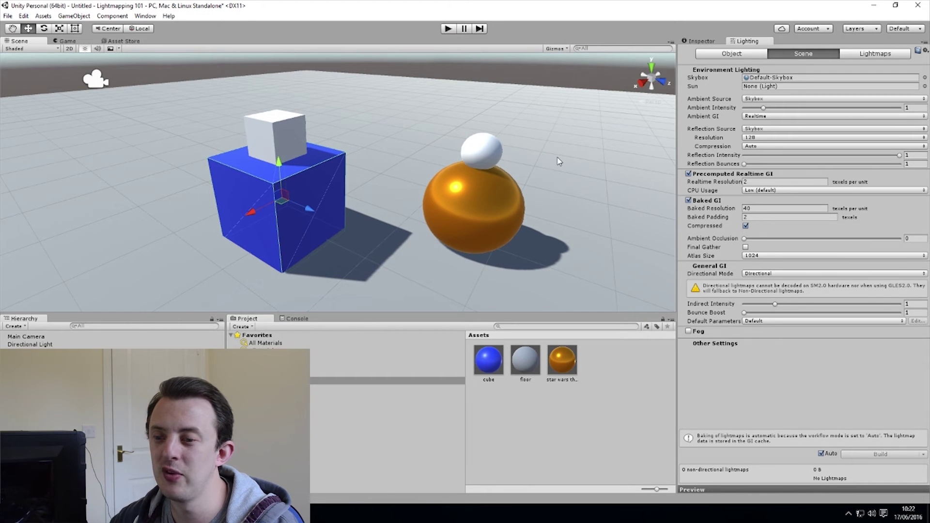
alt+drag(427, 233, 439, 223)
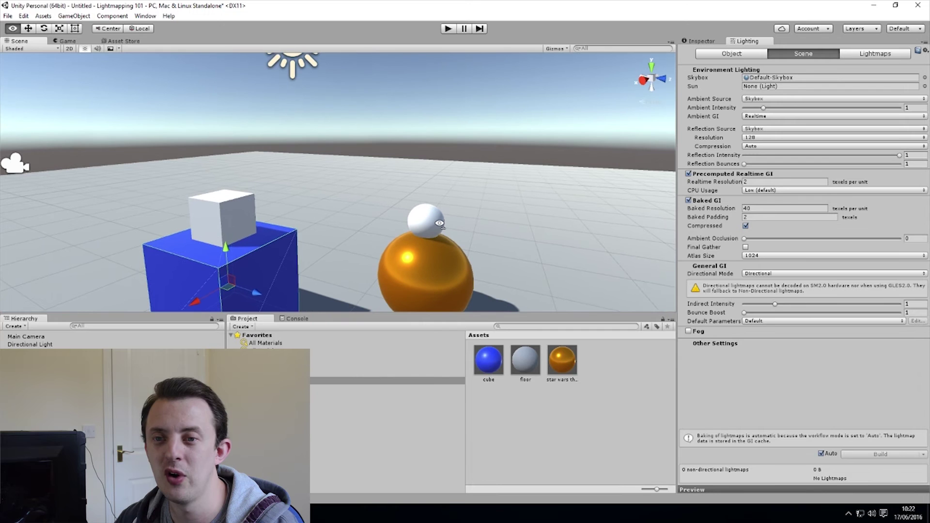
alt+drag(515, 197, 560, 220)
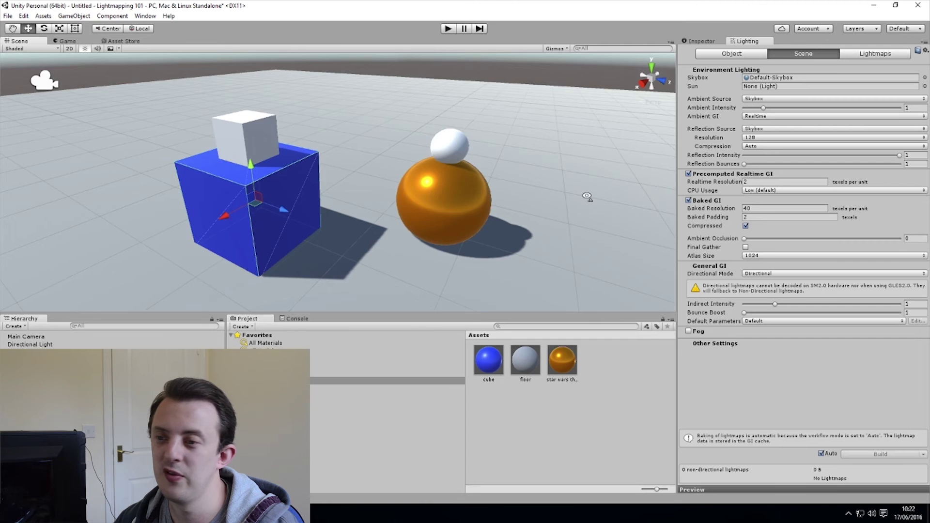
Step: Assign the scene's Directional Light as the Sun in the environment lighting settings
right_drag(588, 197, 592, 155)
right_drag(585, 198, 596, 160)
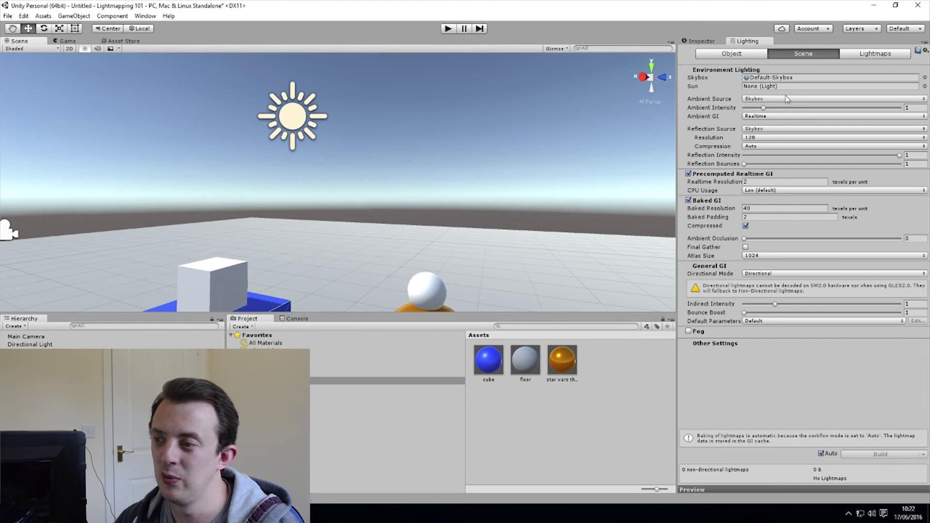
click(304, 124)
right_drag(549, 155, 567, 176)
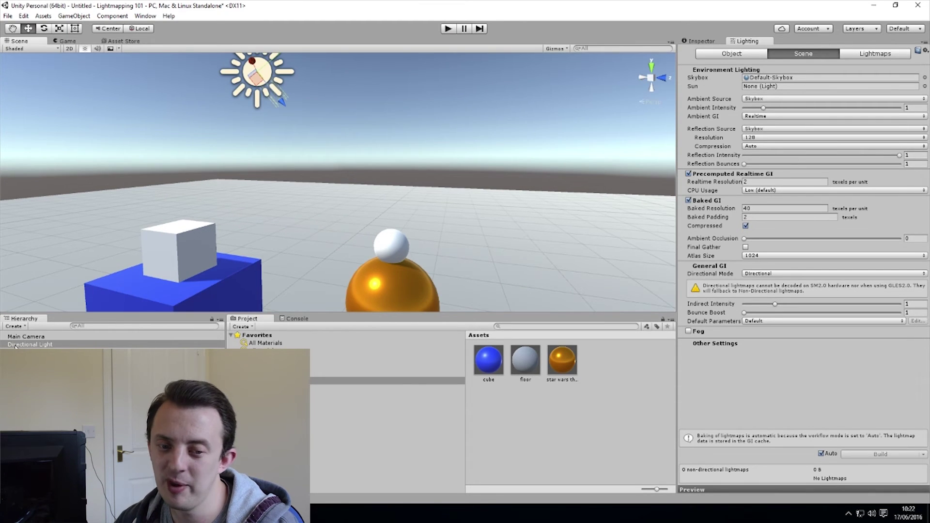
drag(16, 345, 763, 91)
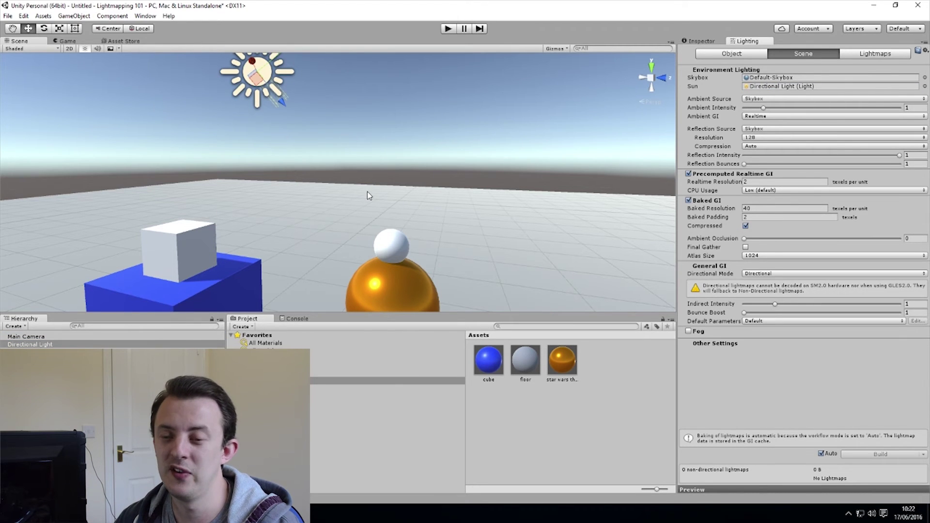
Step: Set the Ambient Intensity to 1.27 and keep Ambient GI on Realtime
alt+drag(367, 195, 357, 213)
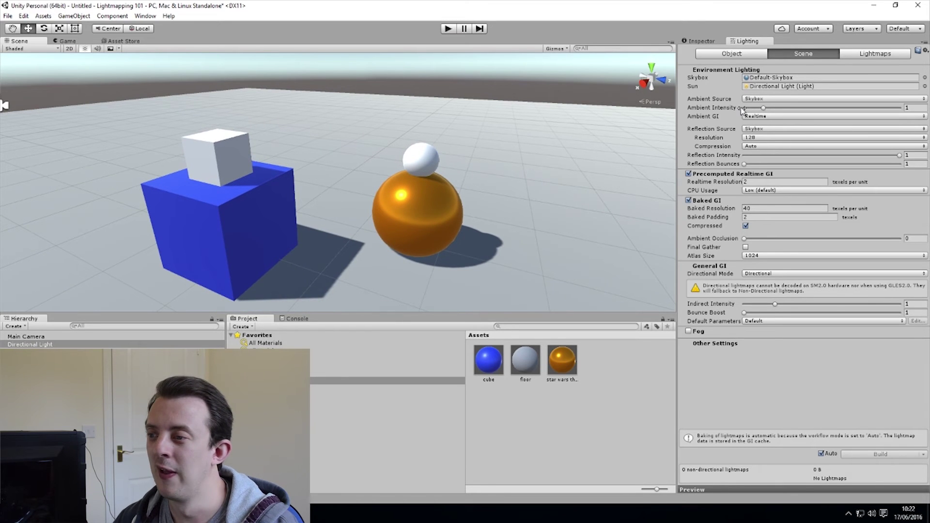
alt+drag(498, 239, 474, 161)
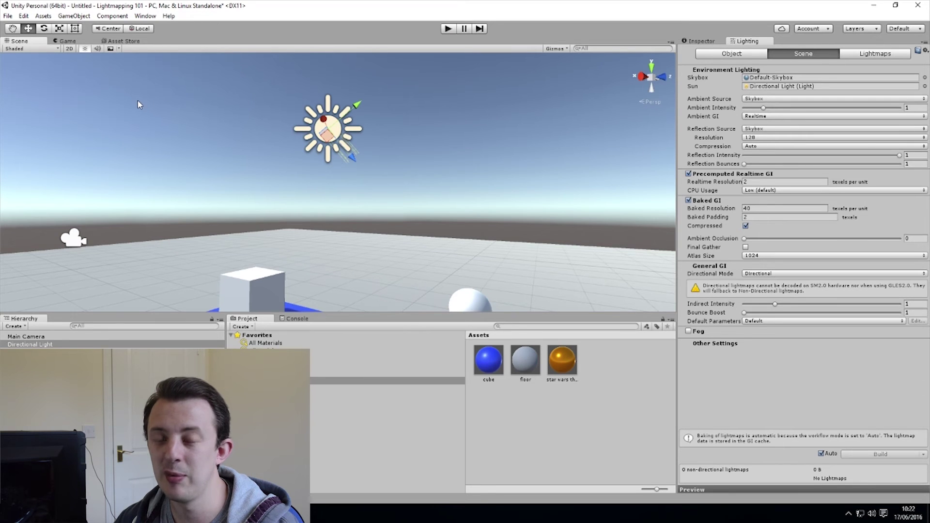
alt+drag(611, 141, 580, 213)
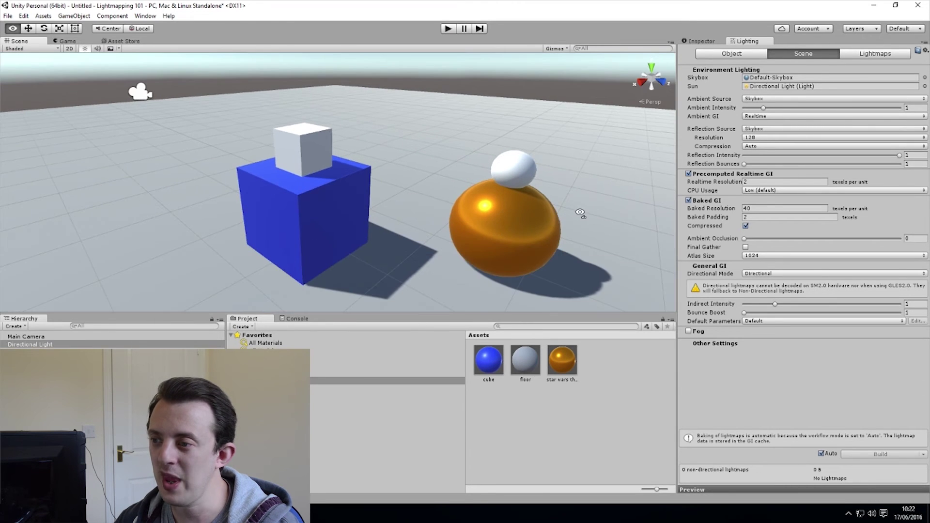
right_drag(612, 152, 626, 151)
mouse_move(764, 111)
mouse_down()
mouse_move(837, 119)
mouse_move(770, 111)
mouse_up()
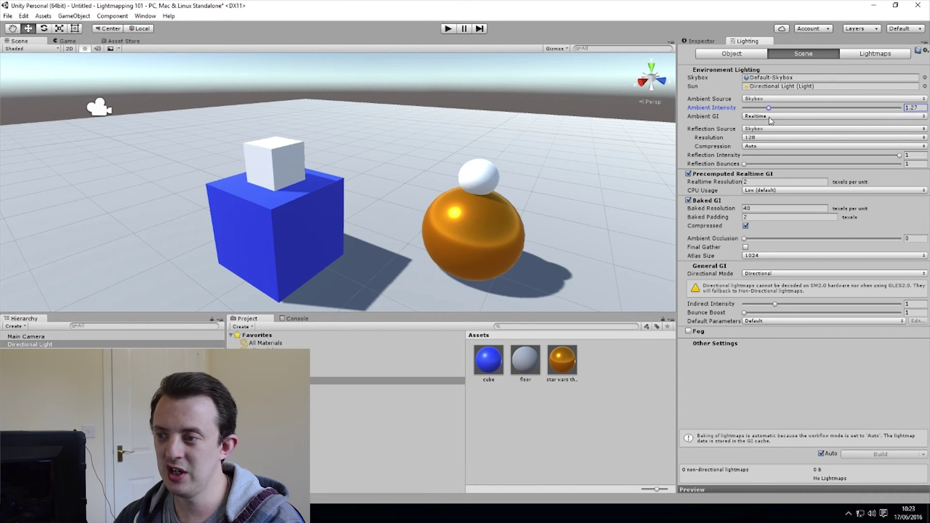
click(770, 120)
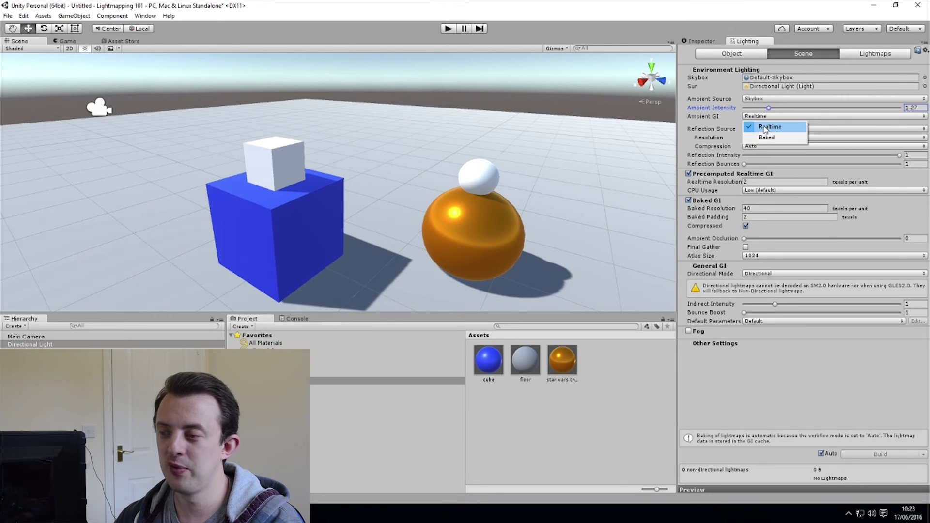
click(772, 127)
Step: Choose 128 as the resolution for the skybox reflection source
middle_drag(538, 198, 505, 201)
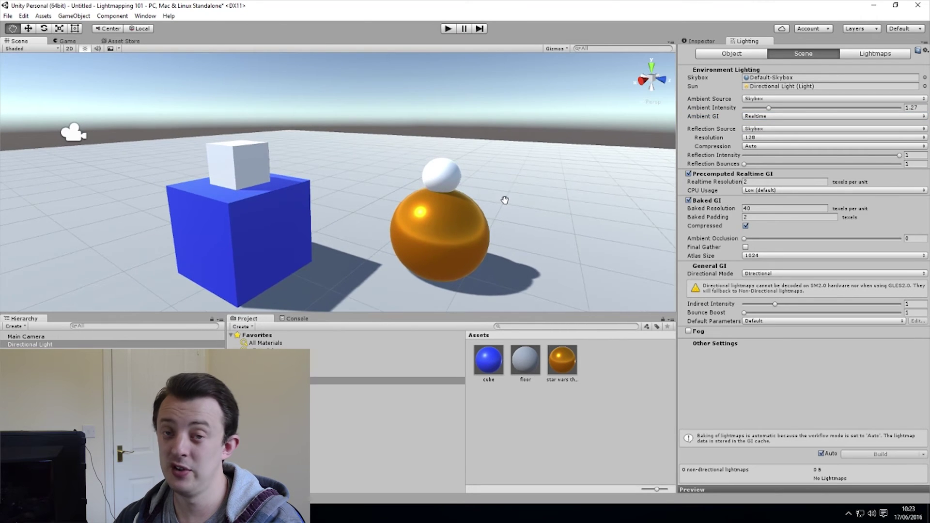
right_drag(529, 165, 513, 199)
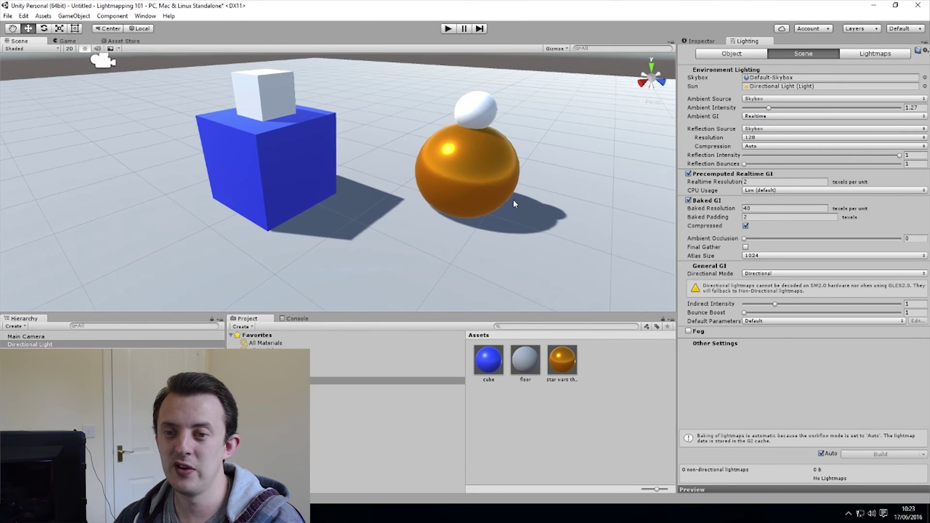
click(759, 138)
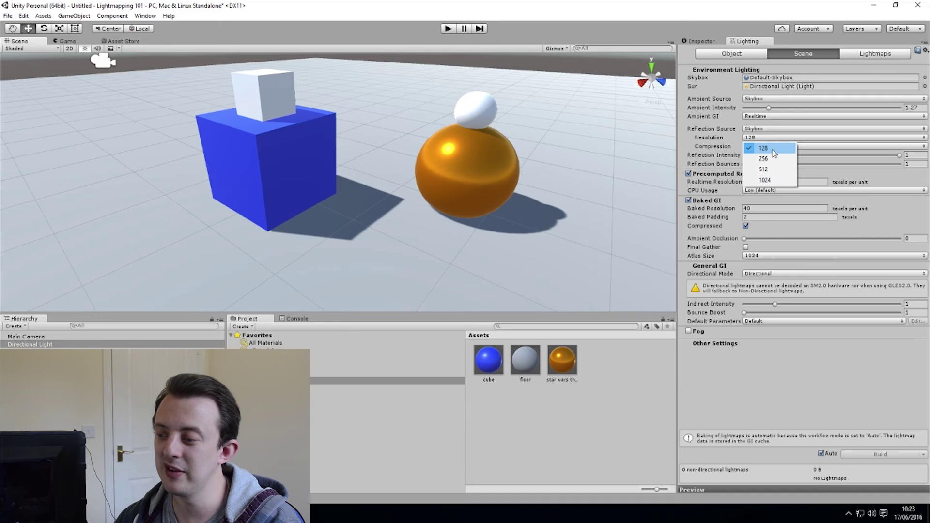
click(772, 149)
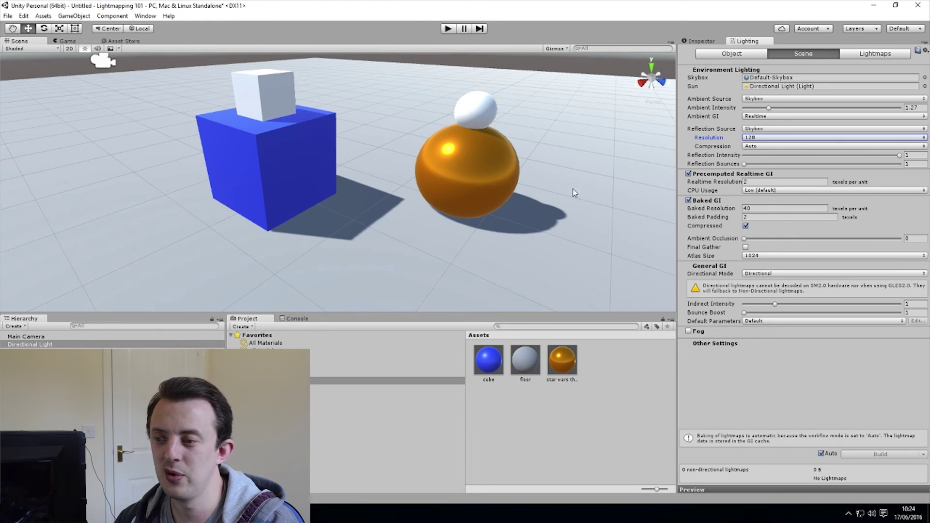
Step: Set the Baked GI resolution to 10 texels per unit and raise Ambient Occlusion to 0.53
click(758, 209)
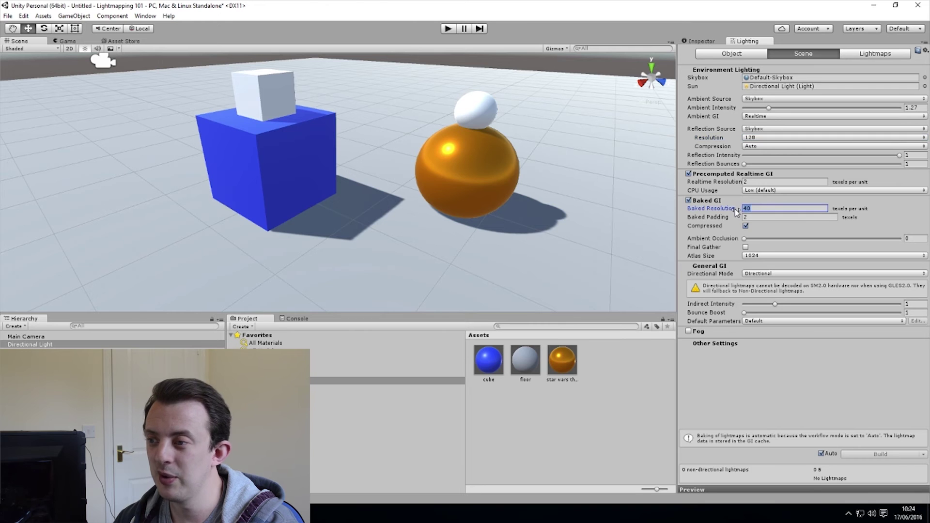
text(10)
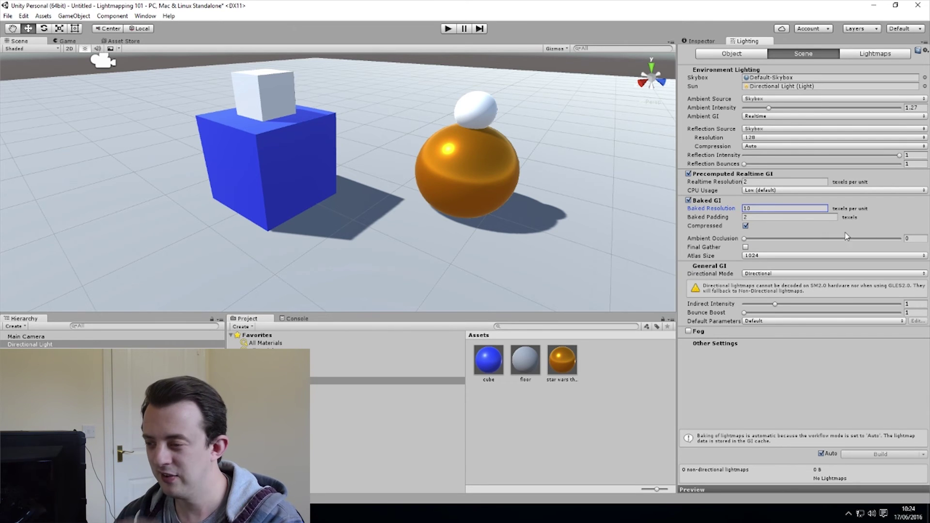
drag(745, 238, 752, 241)
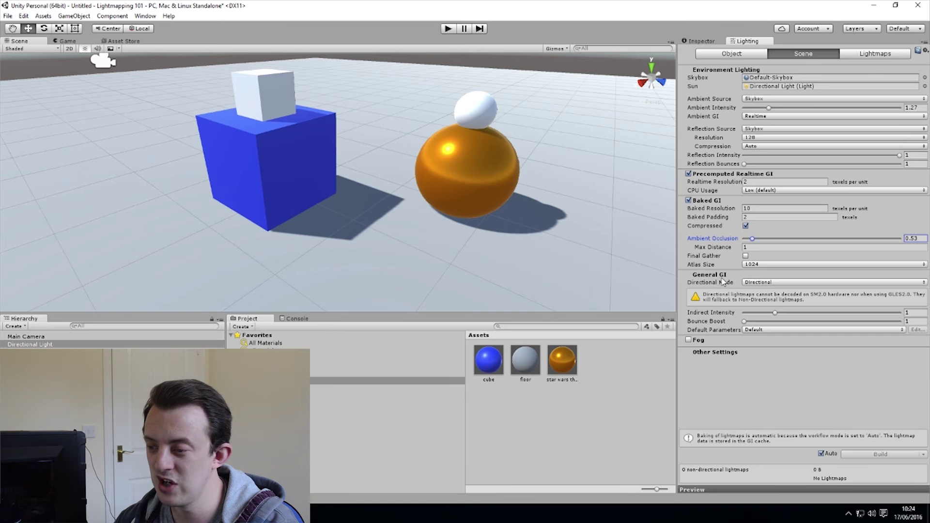
Step: Keep Directional Mode on Directional and turn off automatic lightmap baking
click(760, 284)
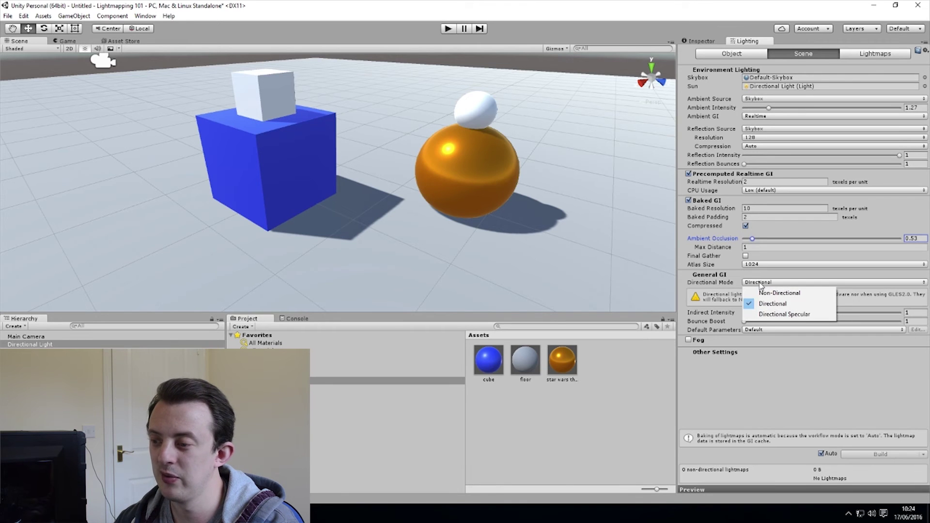
click(772, 304)
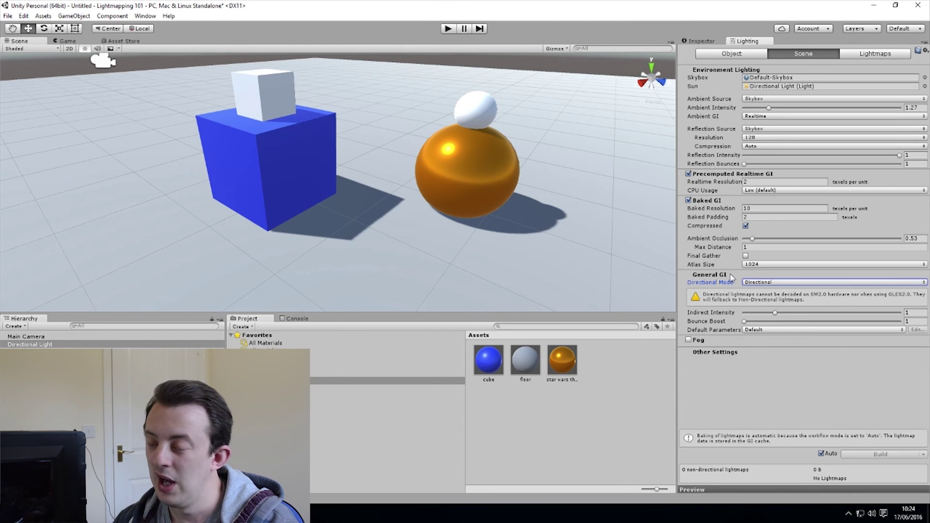
mouse_move(724, 260)
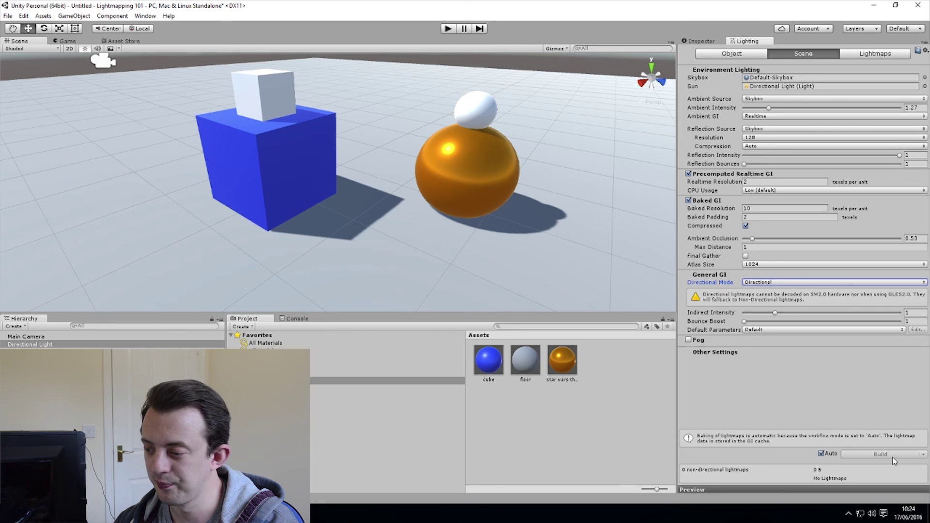
mouse_move(892, 459)
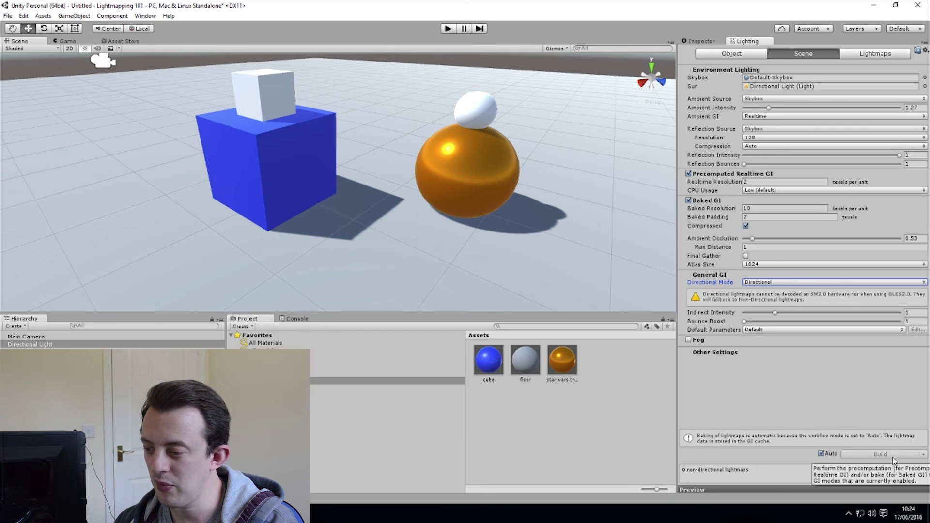
click(821, 454)
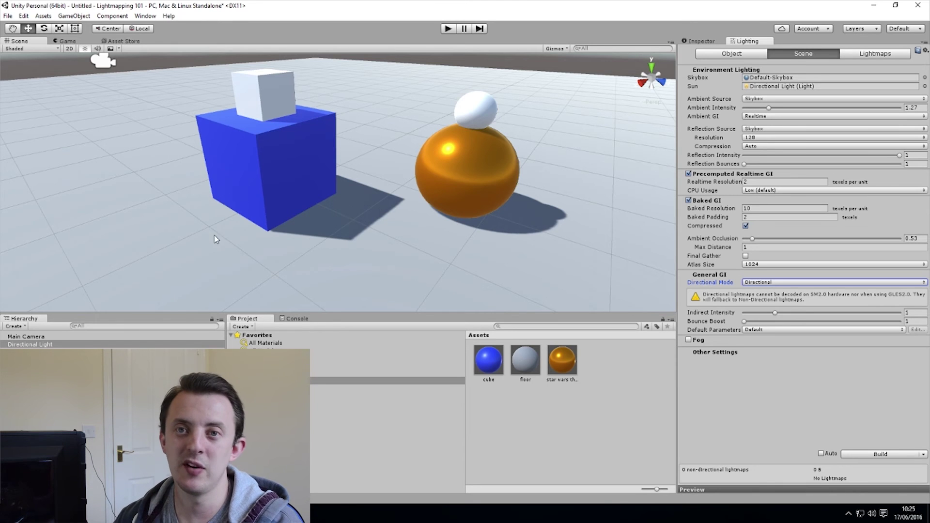
Step: Select the floor plane, cubes and spheres together and mark them all as Static with every static flag enabled
click(251, 95)
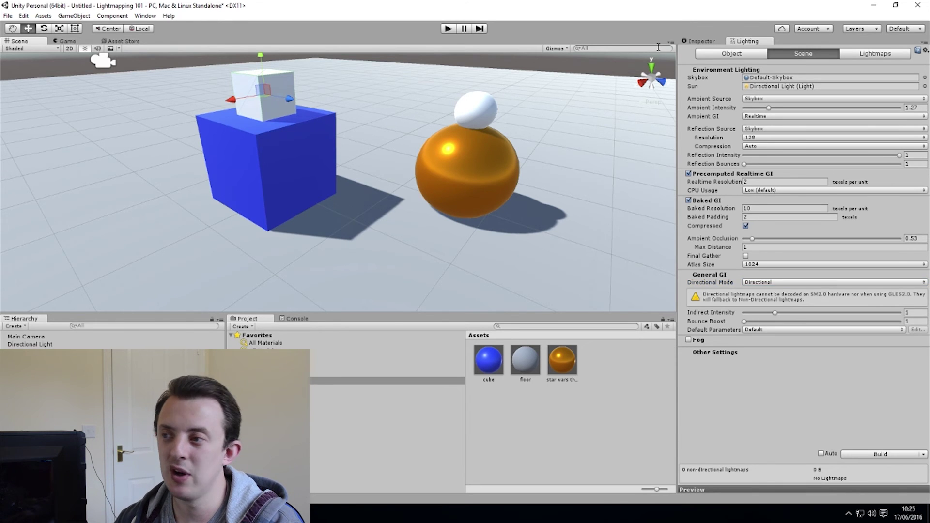
click(700, 41)
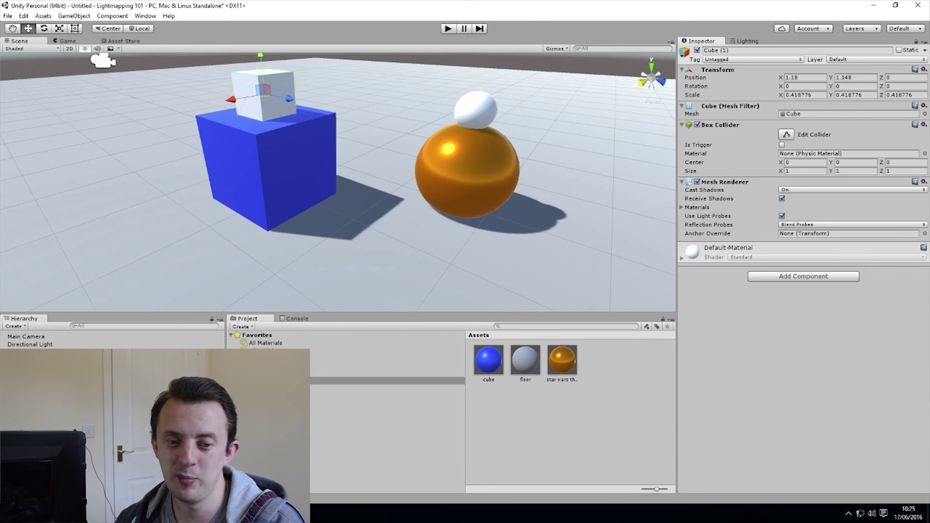
click(290, 168)
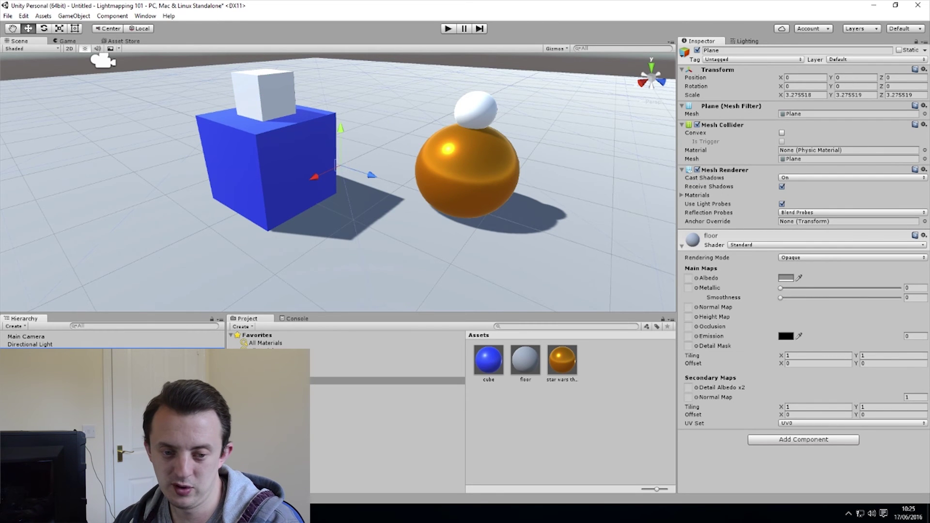
shift+click(30, 383)
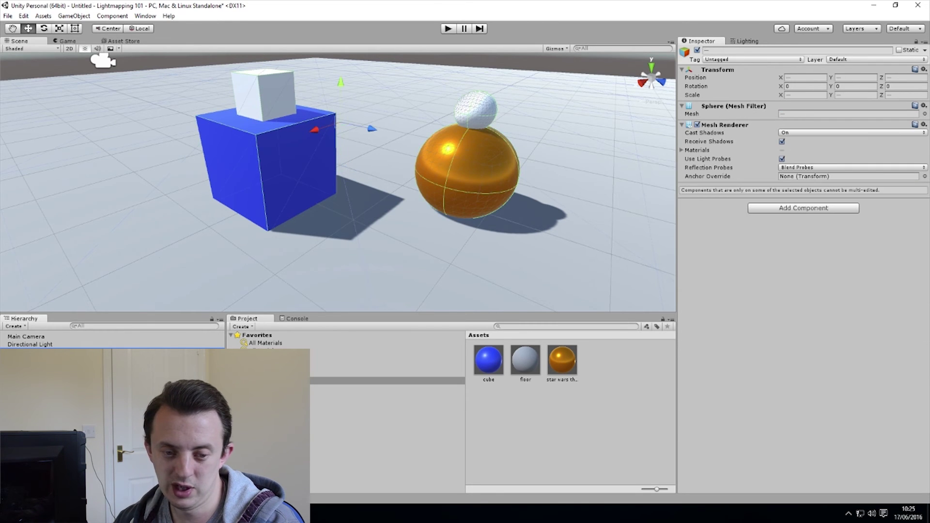
click(925, 51)
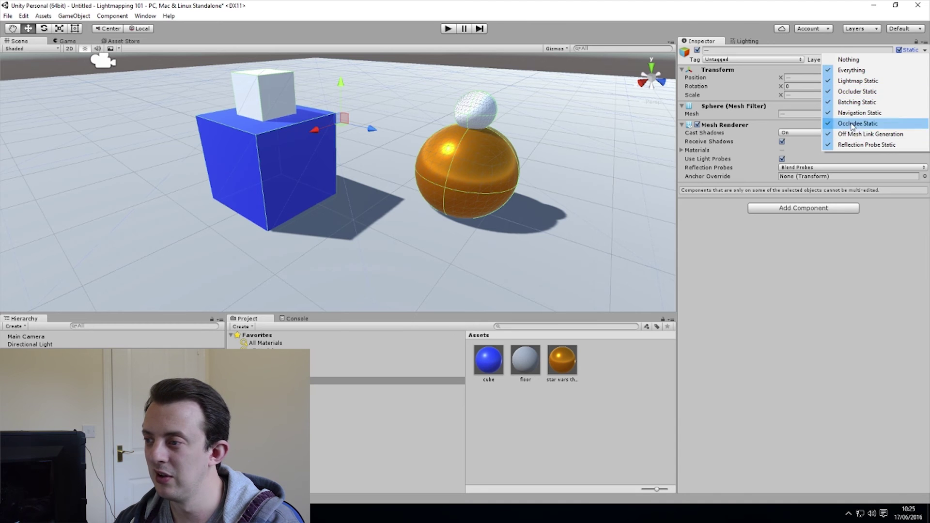
click(828, 314)
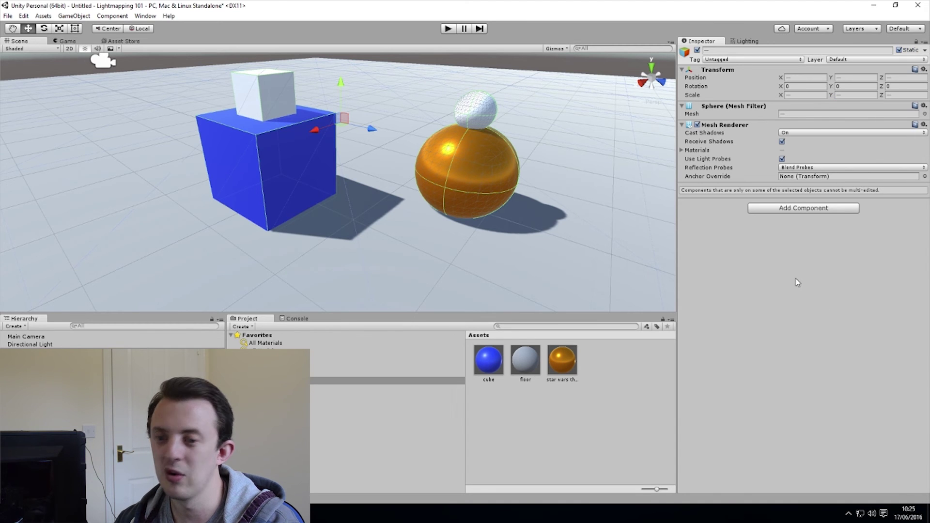
Step: Build the scene's lighting, saving the scene as "awesome scene" in the project's Assets folder
click(745, 43)
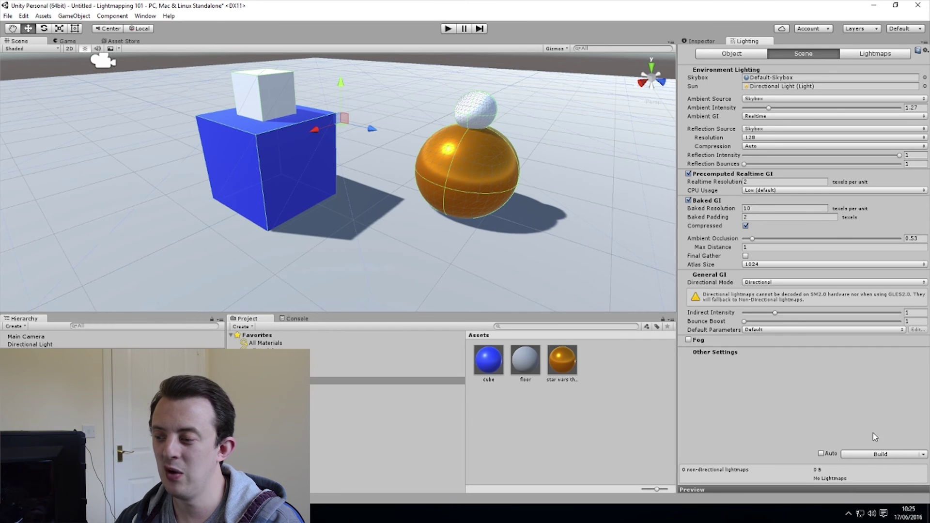
click(873, 456)
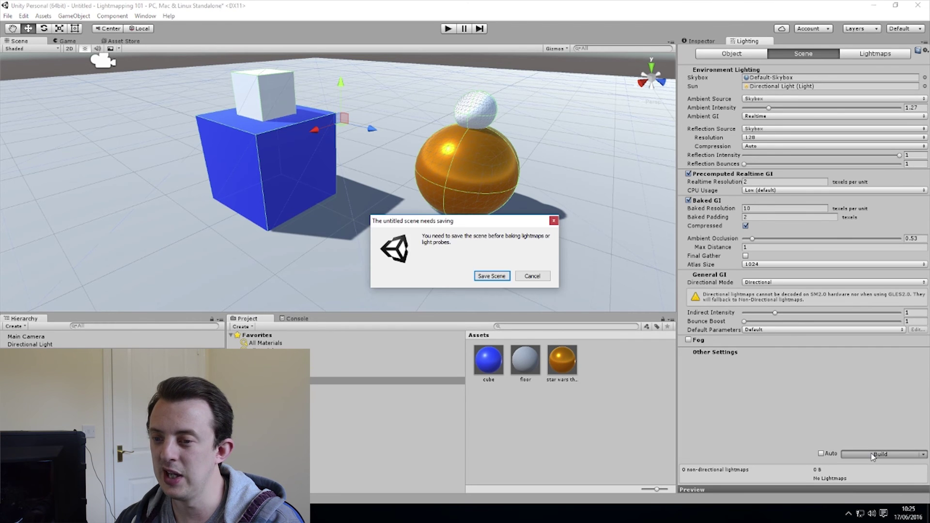
click(492, 276)
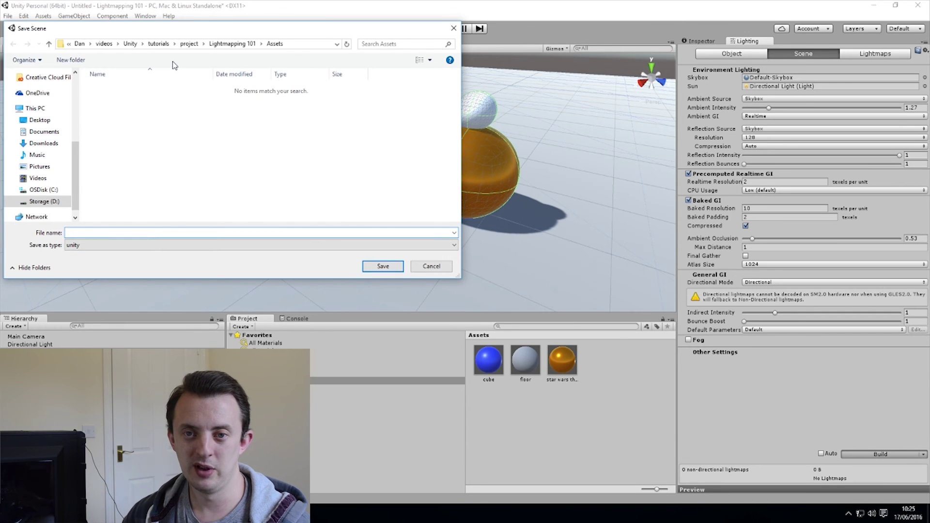
text(awesome)
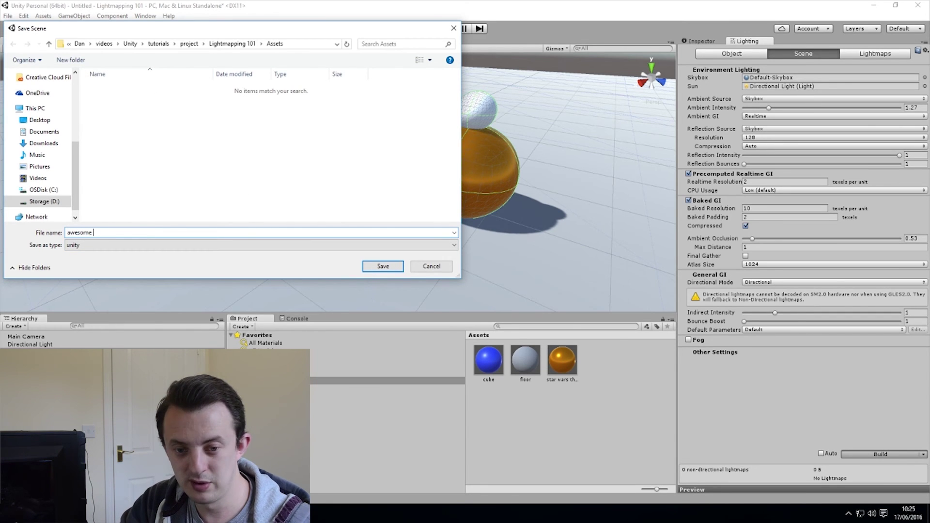
text( scene)
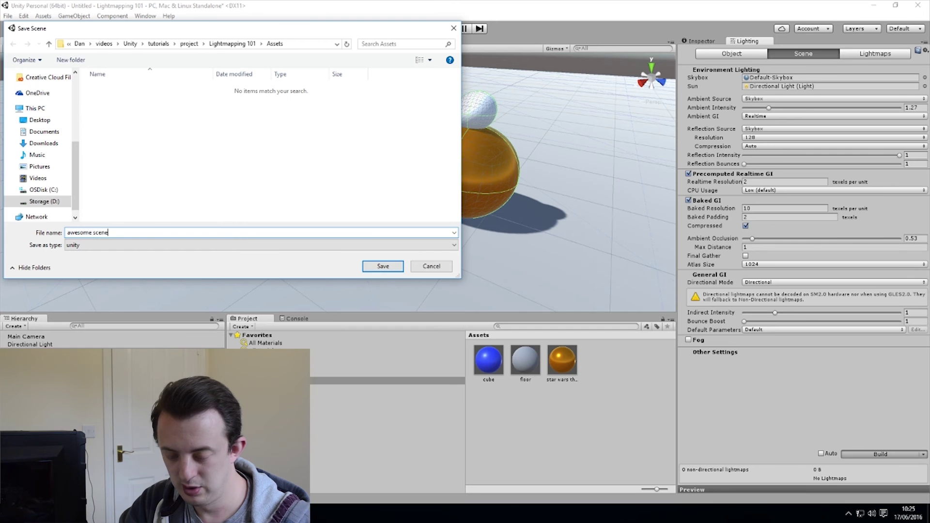
key(Return)
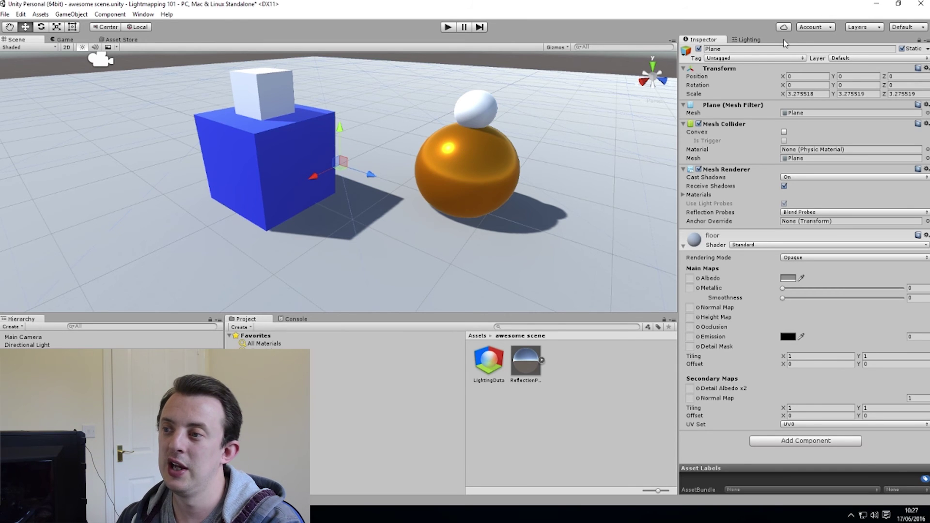
Step: Set the directional light's baking mode to Baked
click(758, 40)
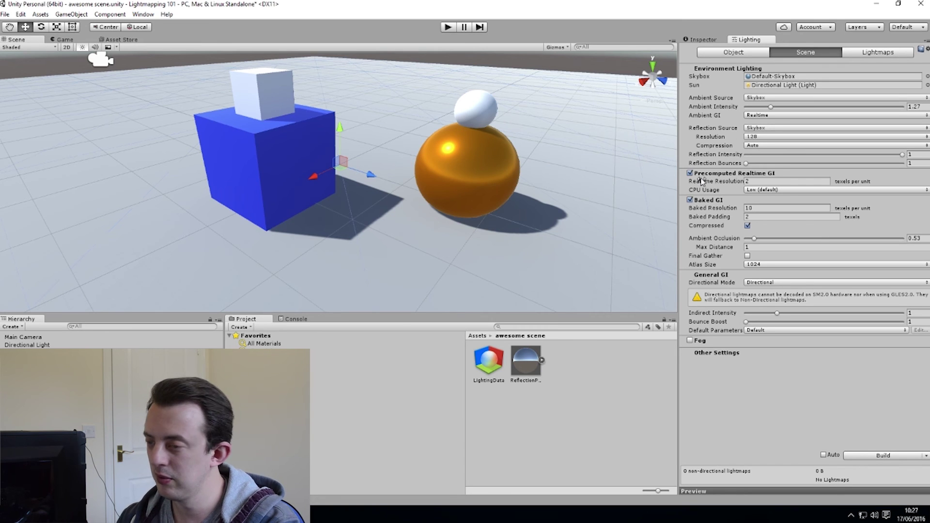
click(464, 27)
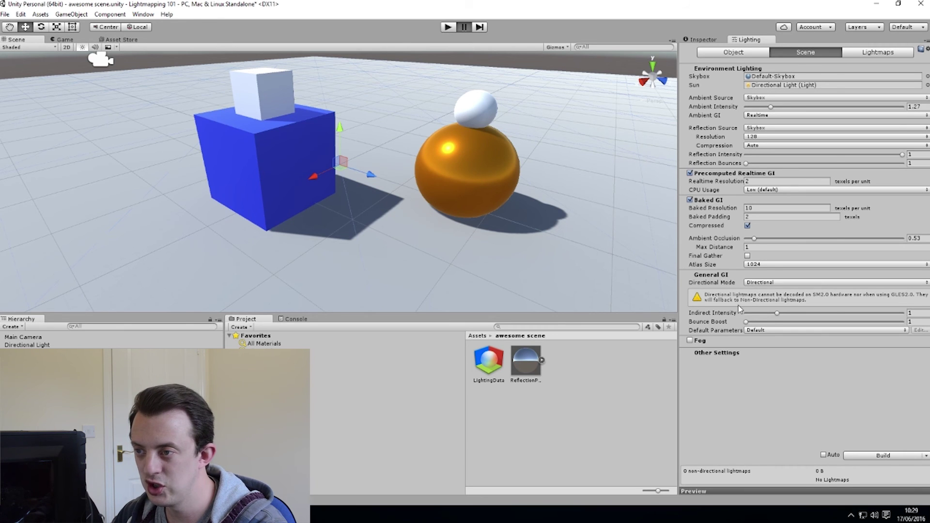
click(704, 40)
right_drag(599, 134, 521, 128)
click(373, 111)
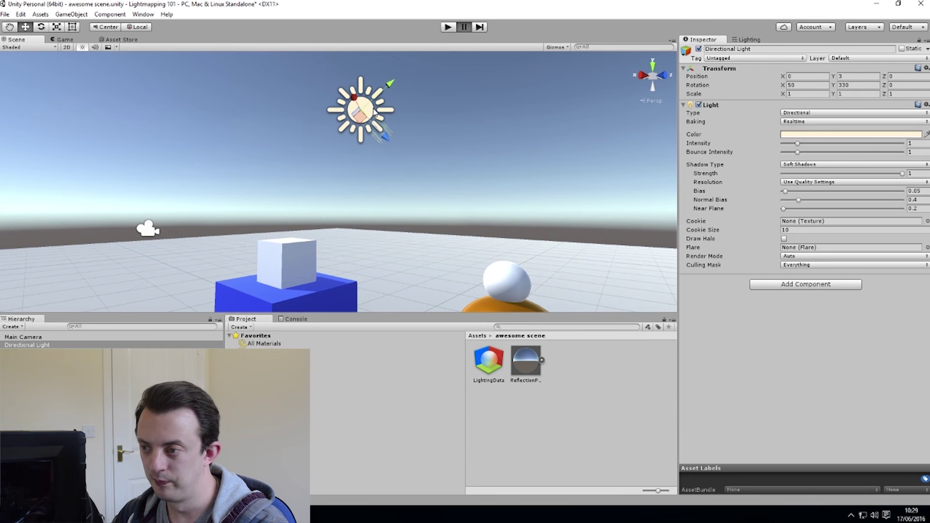
click(843, 126)
click(817, 143)
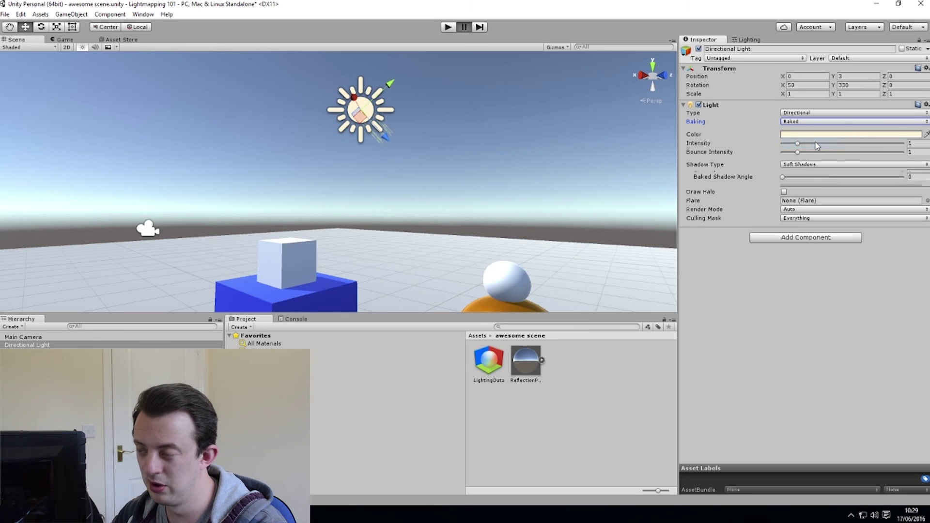
right_drag(574, 168, 565, 223)
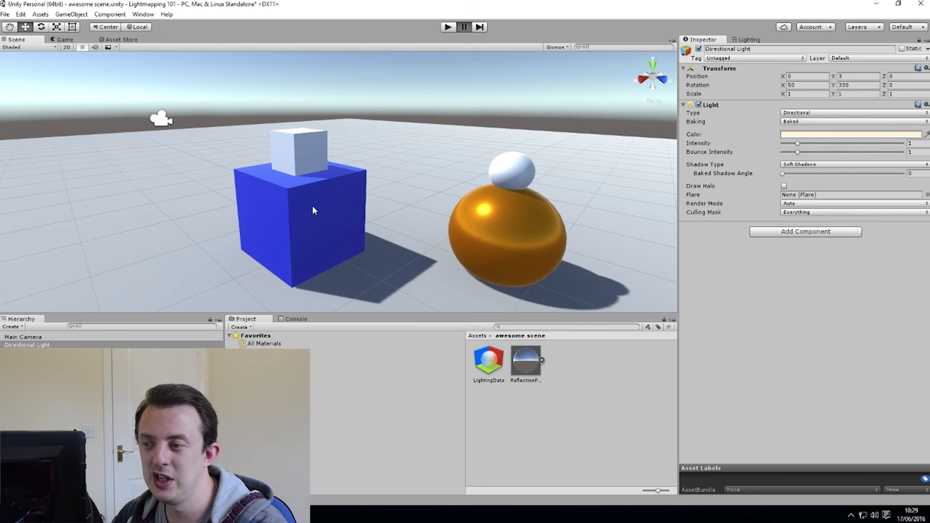
Step: Set the scene's Ambient GI to Baked and build the lighting again
click(746, 40)
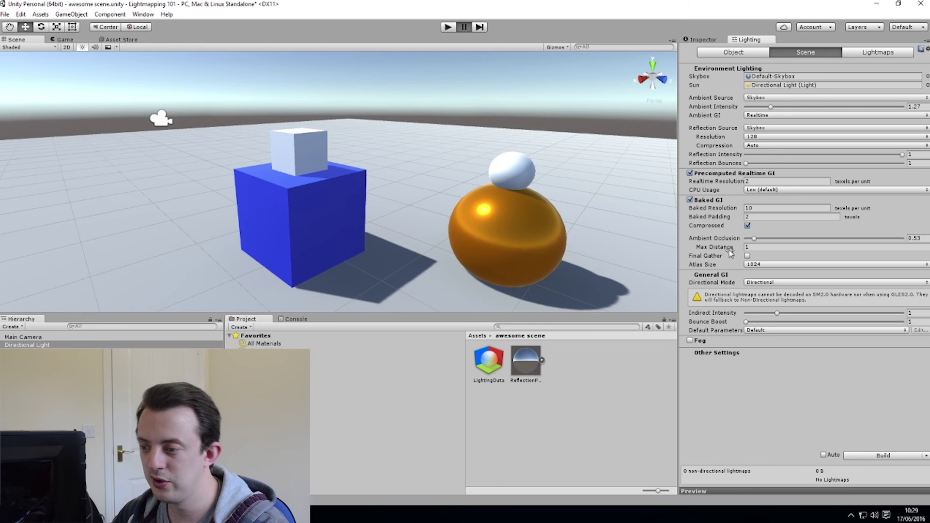
click(772, 117)
click(772, 136)
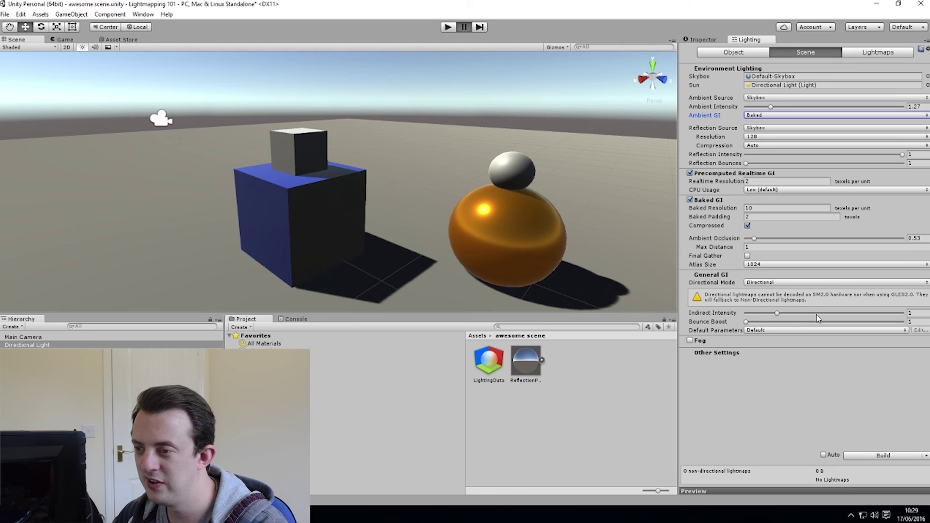
click(891, 456)
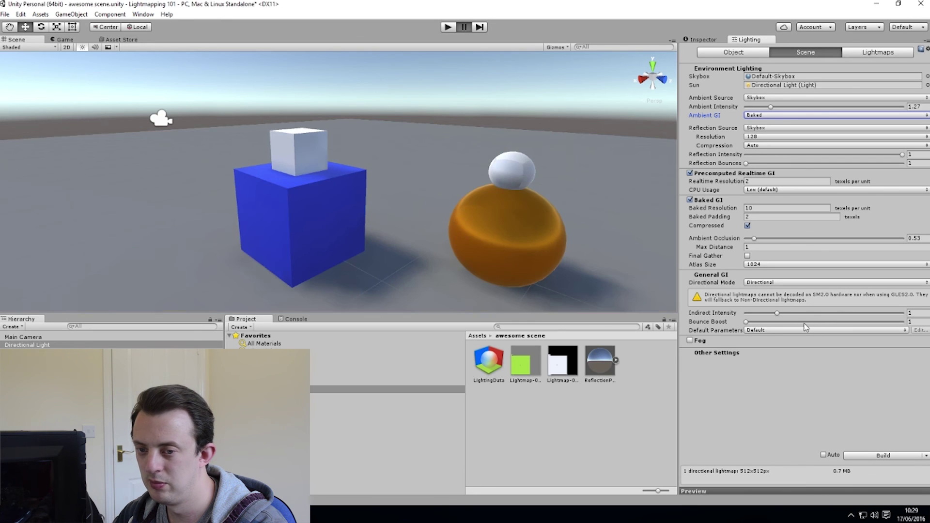
Step: Move the blue cube aside to inspect the shadow baked onto the floor, and undo the move
click(567, 97)
right_drag(583, 123, 638, 177)
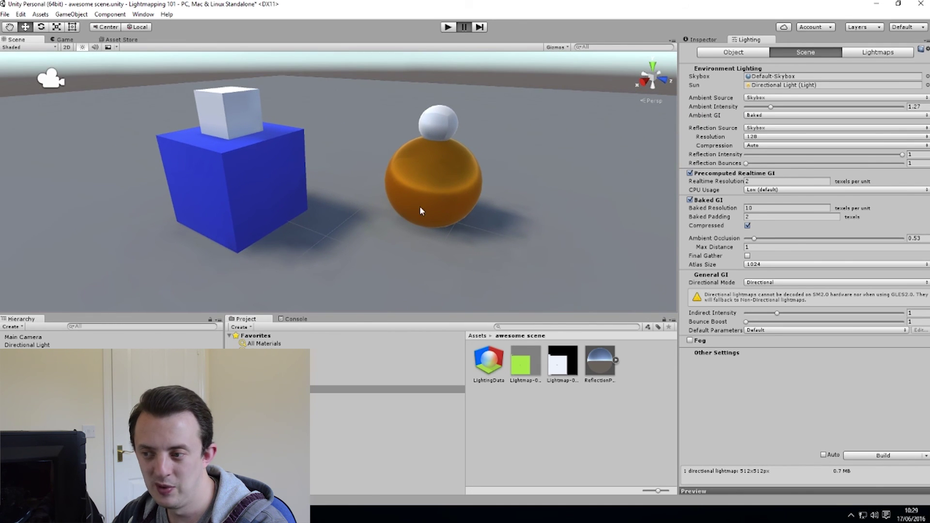
right_drag(420, 211, 403, 249)
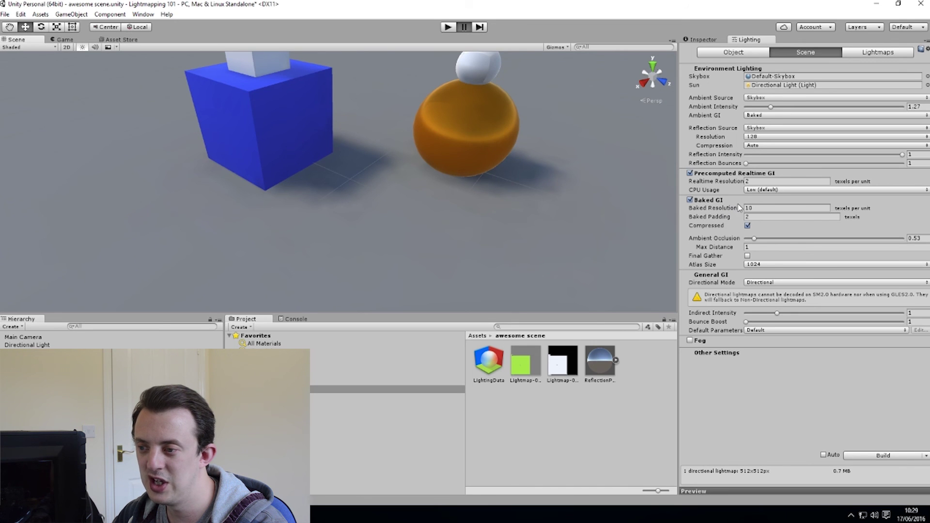
right_drag(467, 241, 283, 199)
click(274, 189)
drag(238, 174, 137, 186)
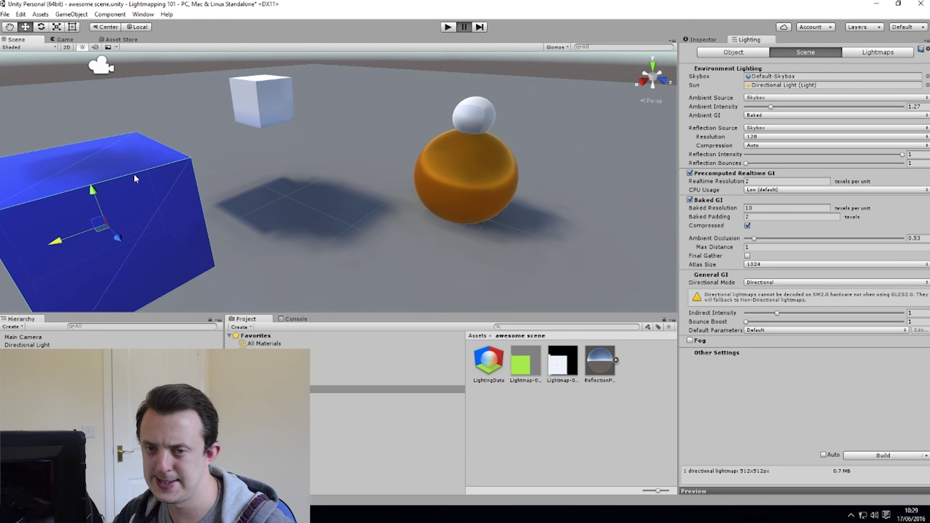
key(ctrl+z)
right_drag(300, 240, 367, 244)
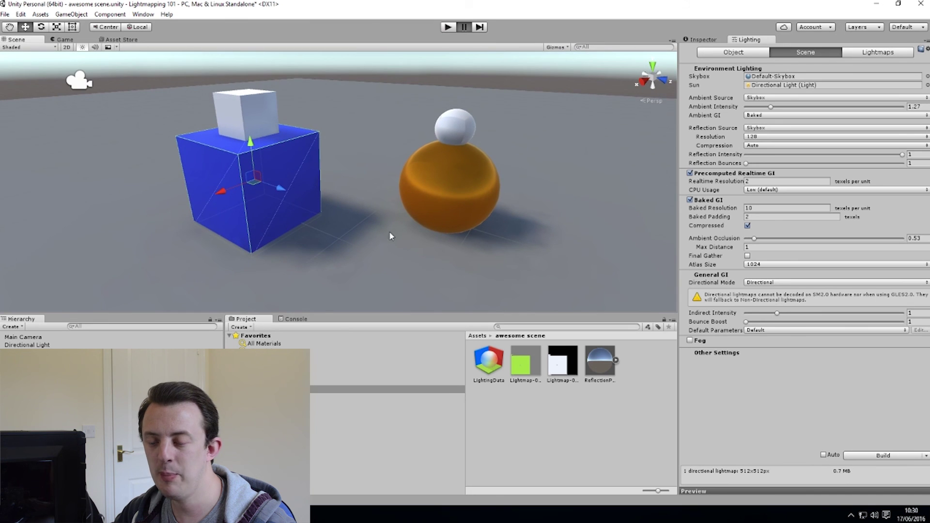
Step: Delete the directional light to inspect the baked lighting around the objects without it, and undo the deletion
scroll(538, 233, down, 5)
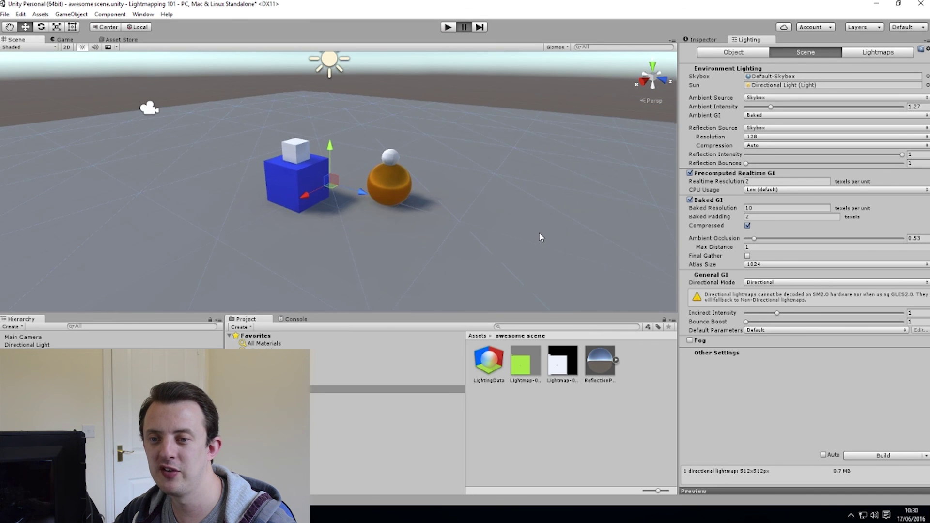
right_drag(523, 236, 416, 150)
click(359, 97)
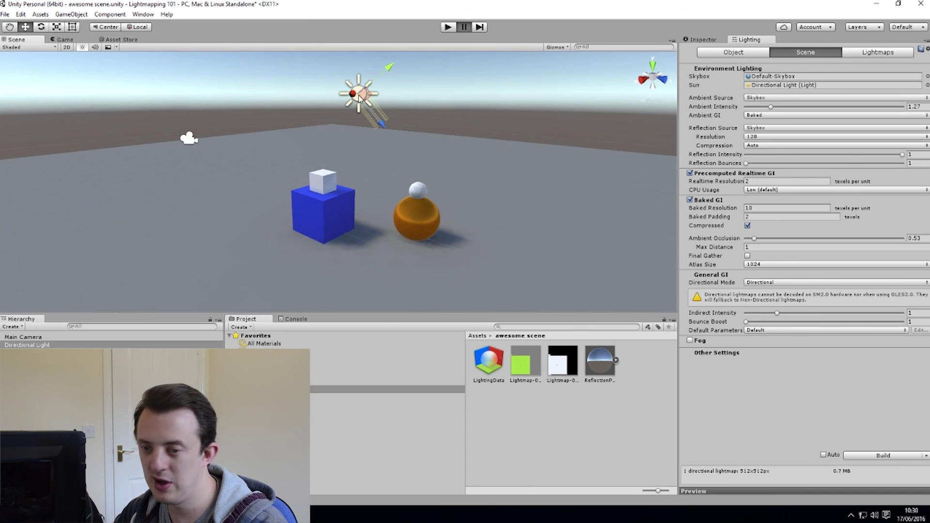
key(Delete)
right_drag(423, 122, 489, 248)
middle_drag(367, 156, 403, 240)
scroll(404, 240, up, 7)
right_drag(441, 253, 350, 245)
middle_drag(482, 253, 421, 223)
key(ctrl+z)
scroll(452, 215, down, 10)
right_drag(454, 219, 446, 160)
scroll(426, 189, up, 8)
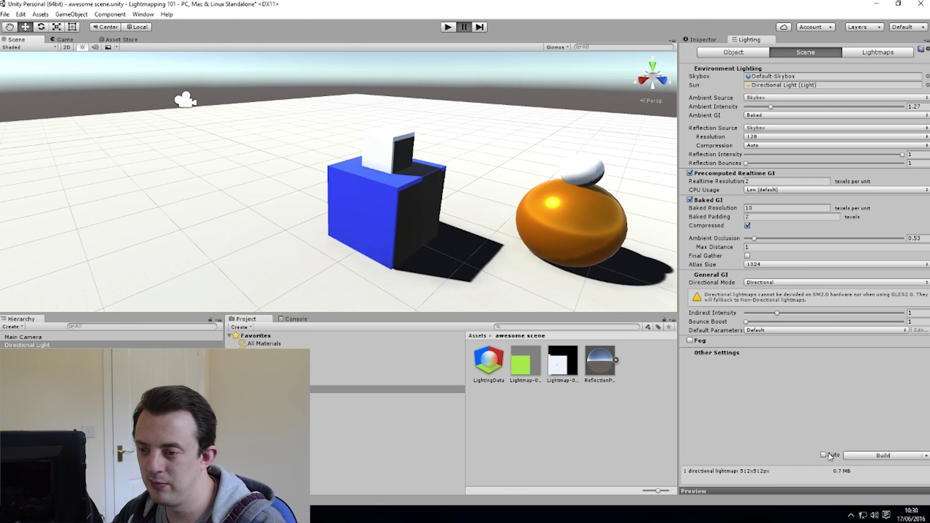
Step: Set the Baked GI resolution to 50 texels per unit and turn off Precomputed Realtime GI
click(769, 208)
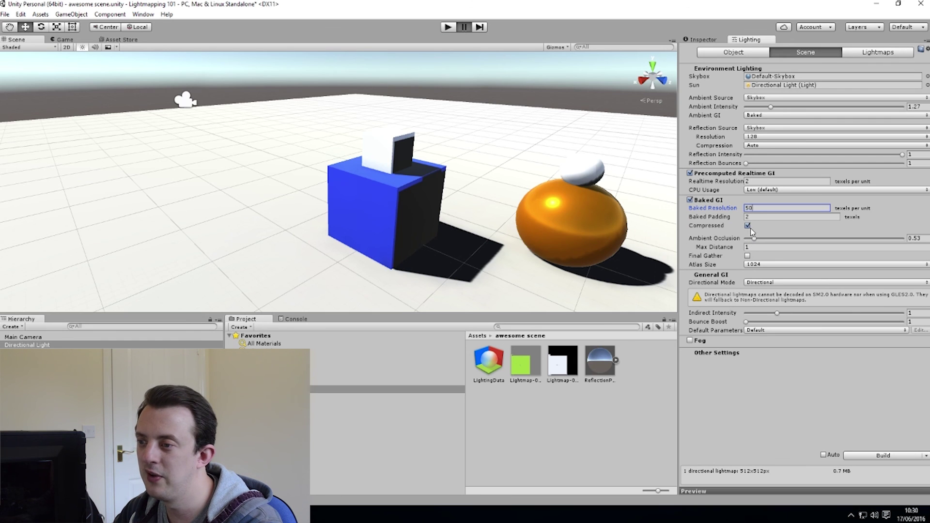
click(768, 181)
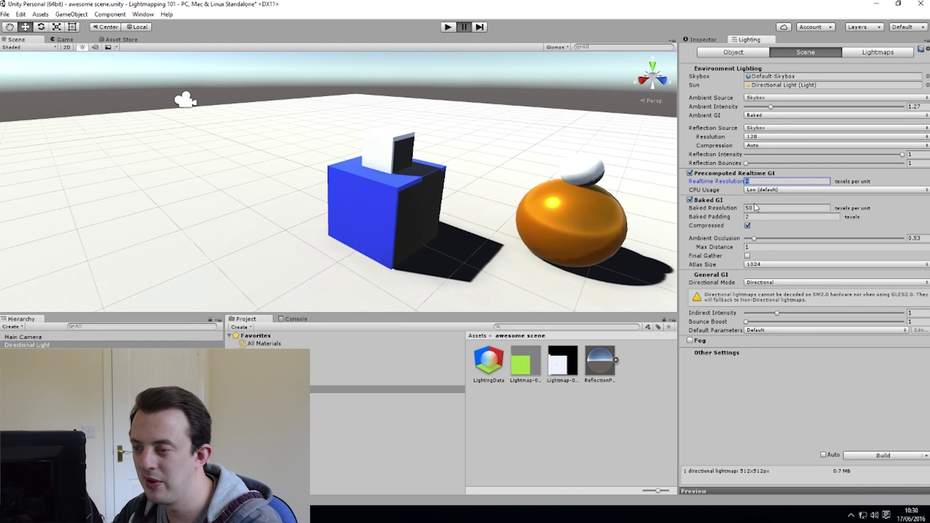
click(690, 174)
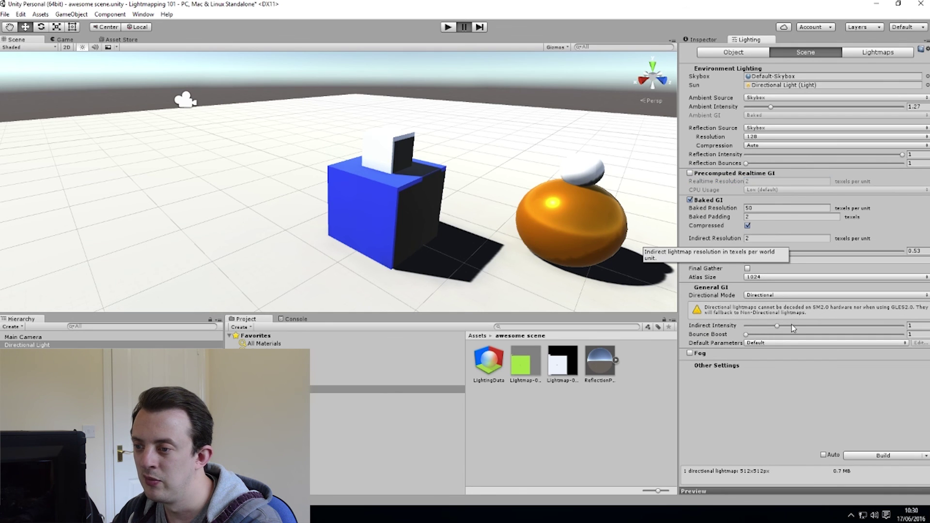
Step: Set the lightmap atlas size to 2048 and rebuild the scene's lighting
click(779, 277)
click(767, 352)
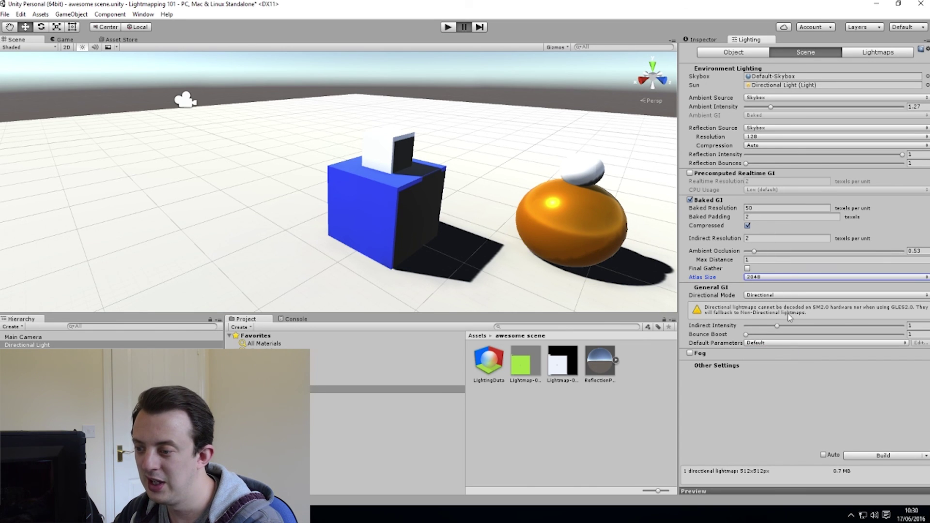
click(871, 453)
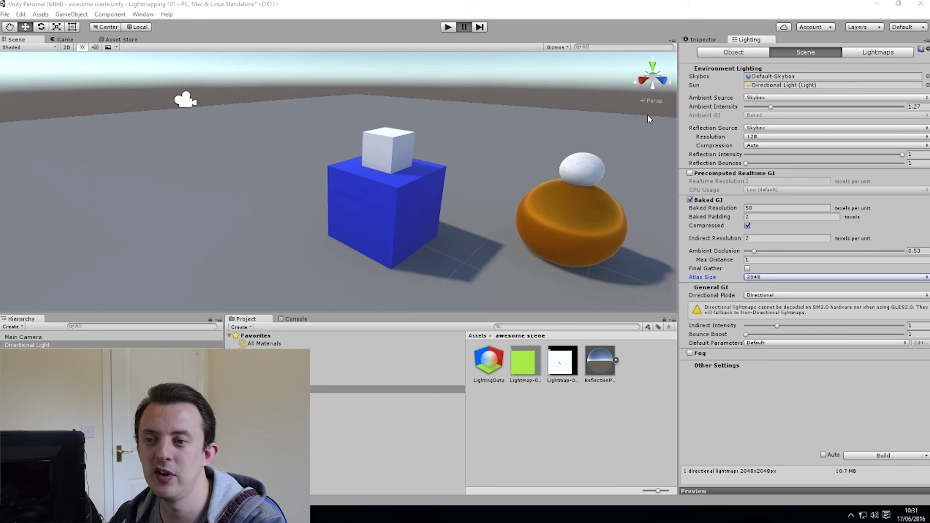
Step: Move the orange sphere aside to inspect the shadow baked beneath it at the higher resolution, and undo the move
right_drag(559, 144, 585, 120)
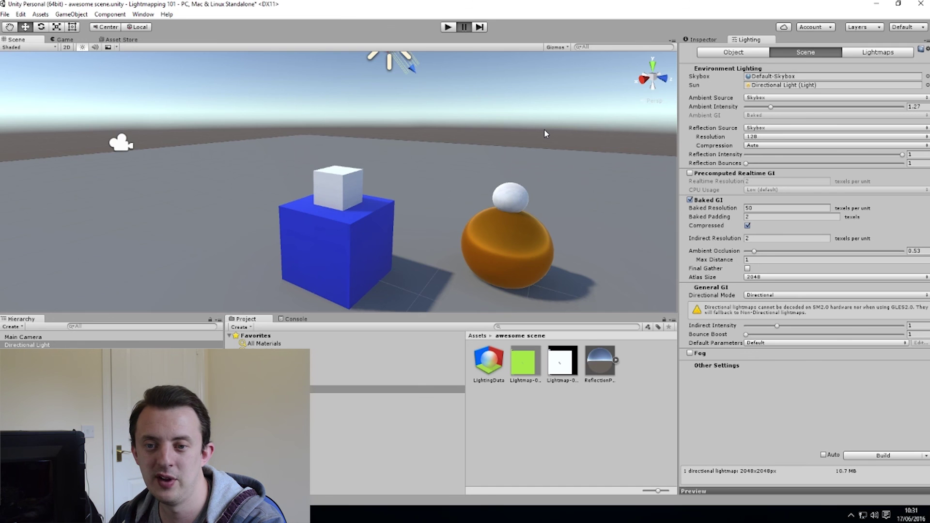
right_drag(522, 155, 502, 244)
right_drag(388, 289, 309, 247)
scroll(137, 173, up, 3)
middle_drag(78, 162, 271, 136)
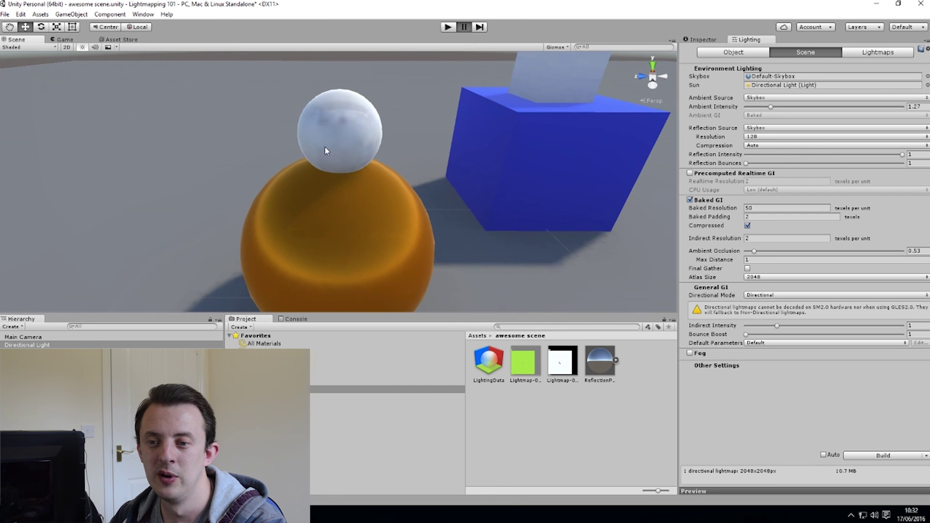
alt+drag(396, 173, 378, 164)
drag(431, 176, 579, 209)
alt+drag(416, 205, 384, 214)
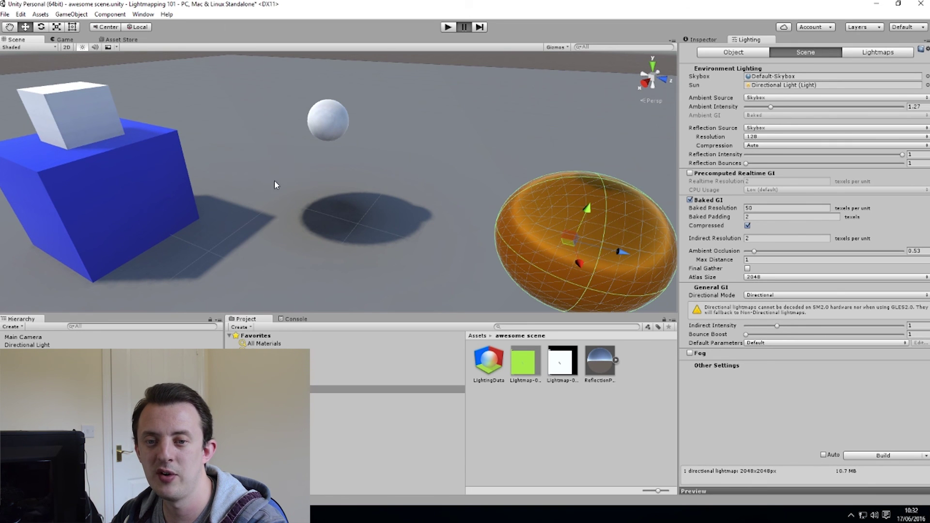
key(ctrl+z)
alt+drag(361, 219, 437, 214)
right_drag(482, 232, 495, 224)
middle_drag(494, 224, 502, 217)
mouse_move(334, 264)
right_down()
mouse_move(334, 234)
mouse_move(378, 265)
mouse_move(281, 255)
mouse_move(353, 268)
mouse_move(343, 260)
right_up()
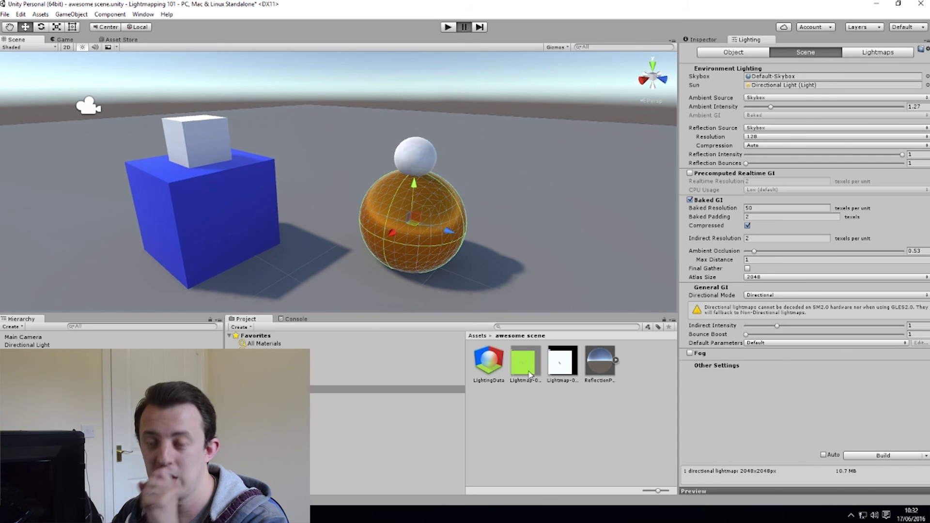